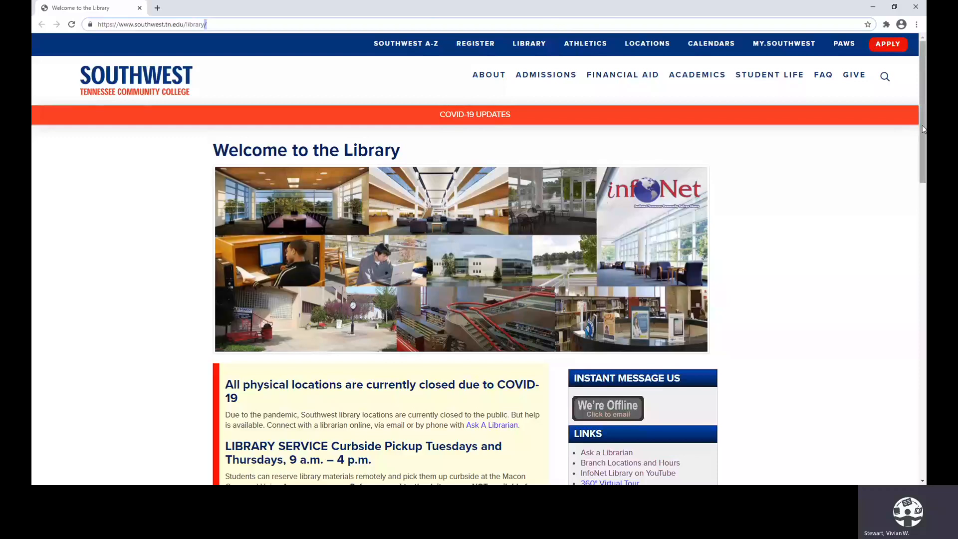
Open Grammarly from the Grammar category of the library's Electronic Databases page
{"action": "left_click_drag", "start_coordinate": [922, 135], "coordinate": [924, 270]}
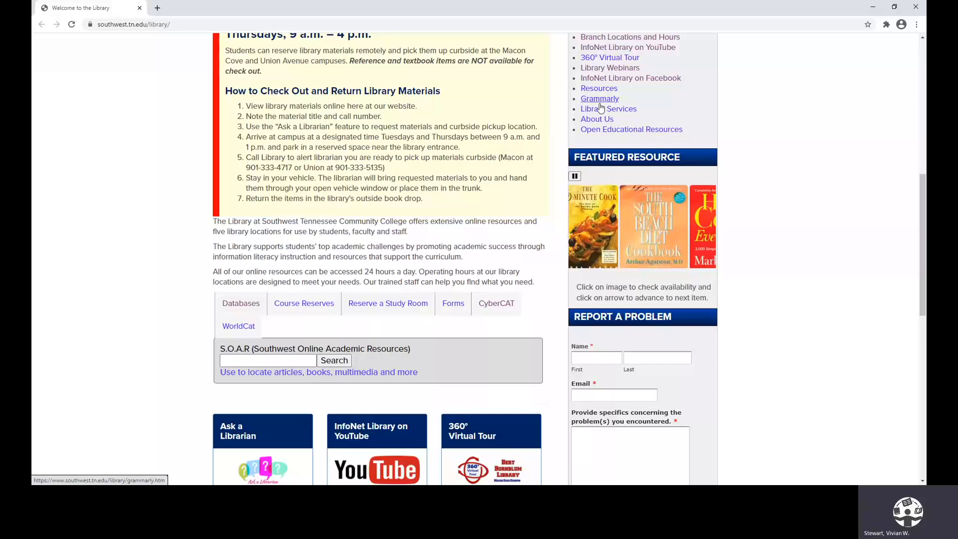
{"action": "left_click", "coordinate": [244, 303]}
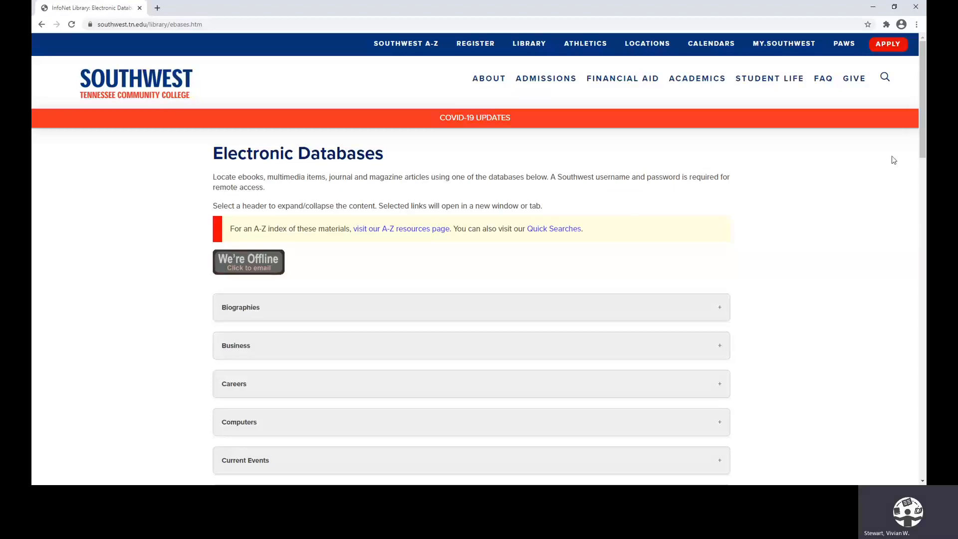
{"action": "left_click_drag", "start_coordinate": [923, 136], "coordinate": [924, 246]}
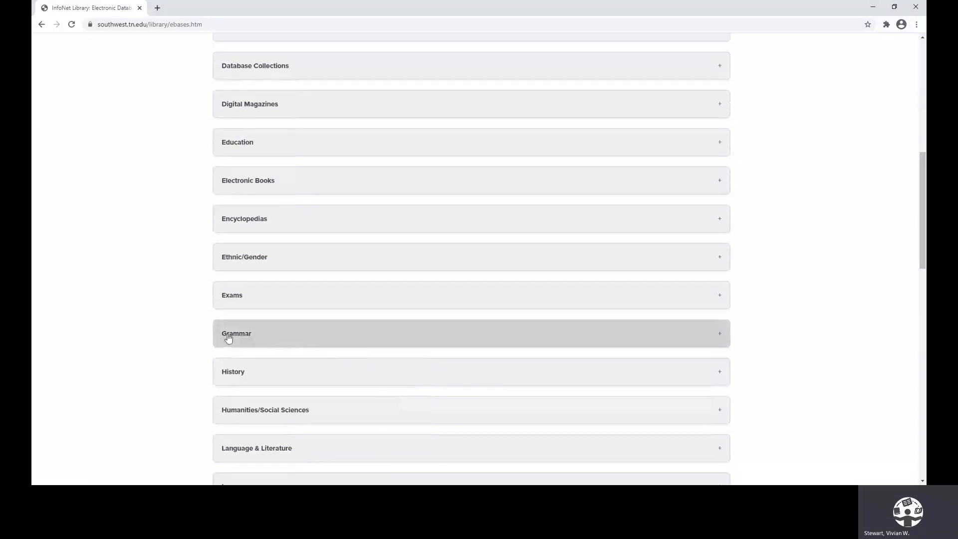
{"action": "left_click", "coordinate": [246, 335]}
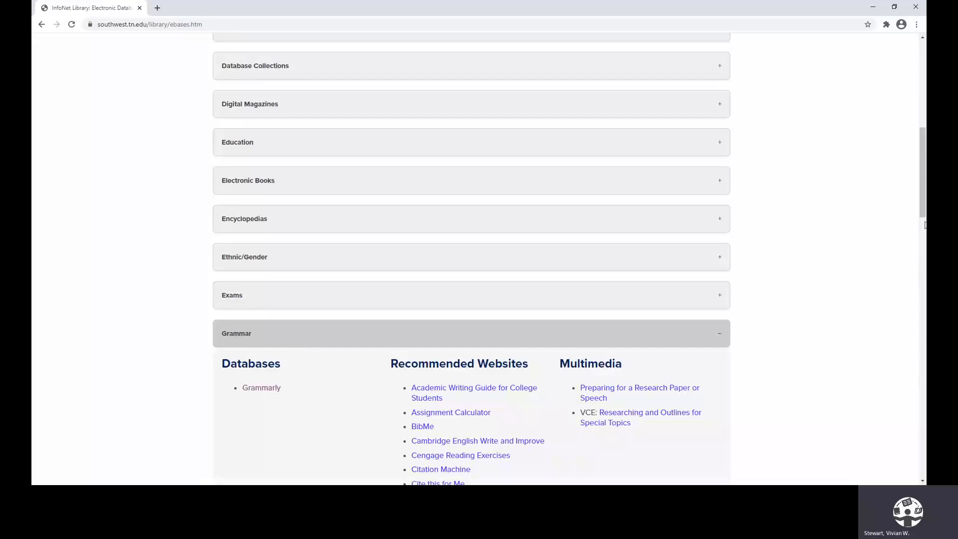
{"action": "left_click_drag", "start_coordinate": [923, 204], "coordinate": [924, 236]}
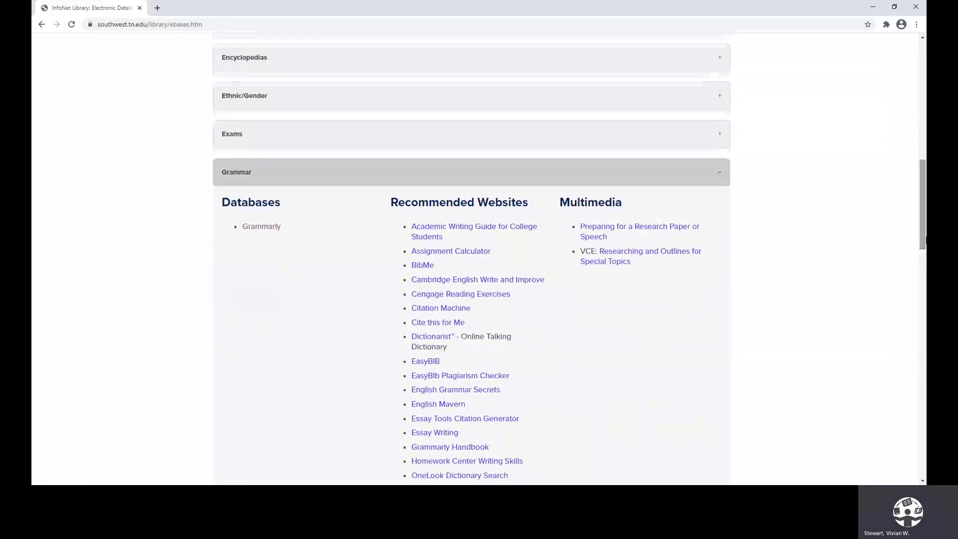
{"action": "left_click", "coordinate": [260, 229]}
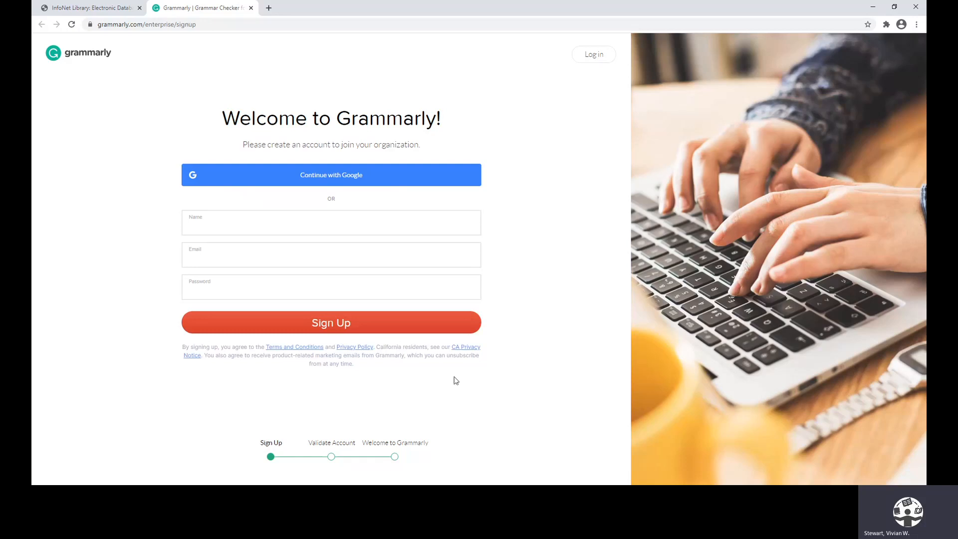
{"action": "left_click_drag", "start_coordinate": [198, 24], "coordinate": [99, 25]}
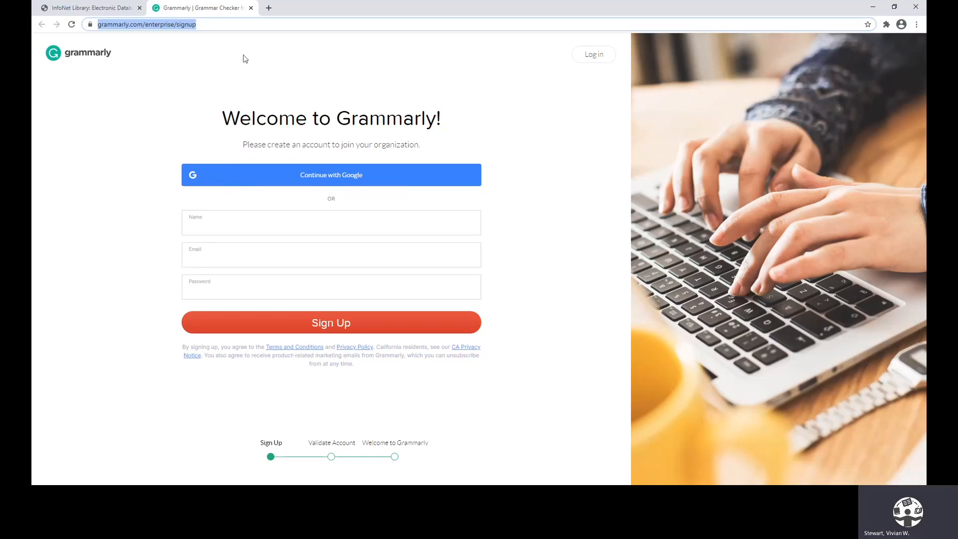
{"action": "left_click", "coordinate": [474, 74]}
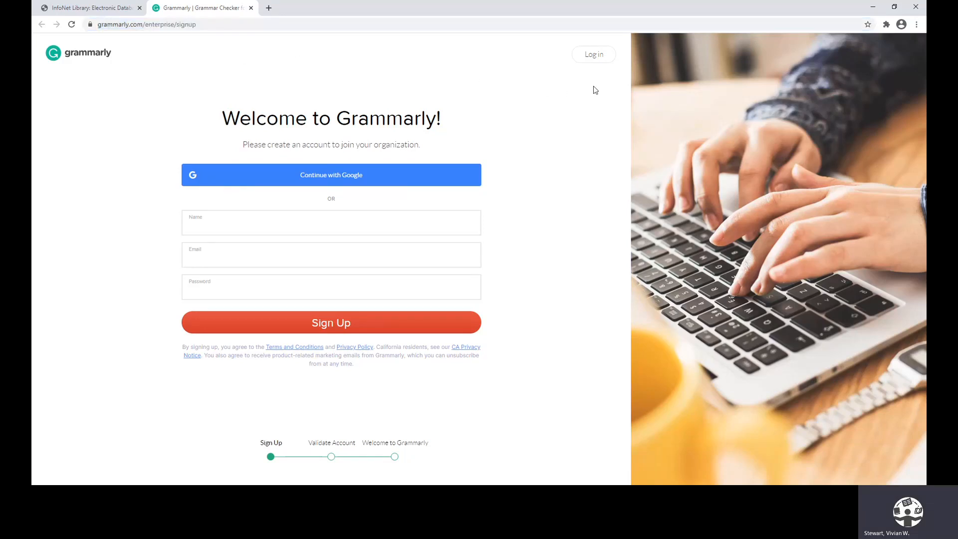
Log in to the existing Grammarly member account with the college e-mail address and the account password
{"action": "left_click", "coordinate": [595, 58]}
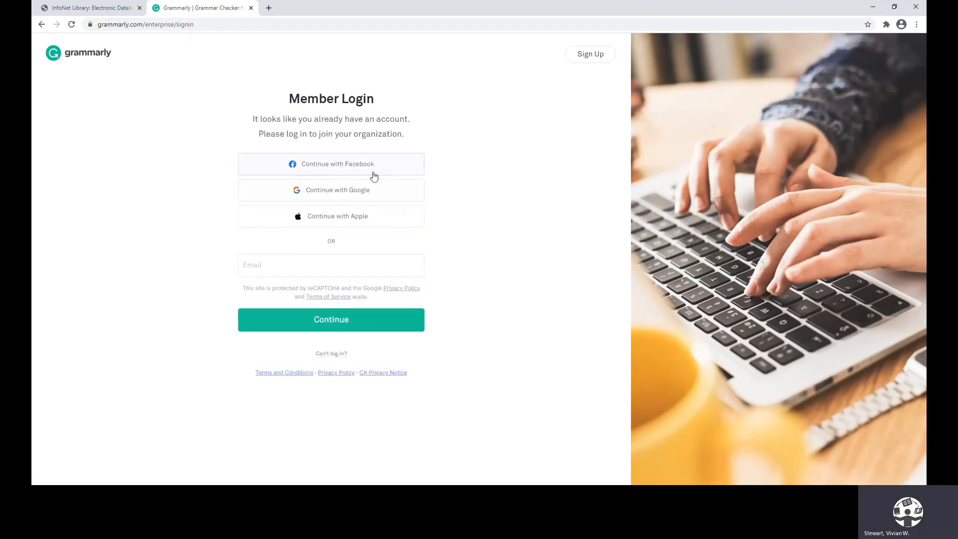
{"action": "left_click", "coordinate": [268, 267]}
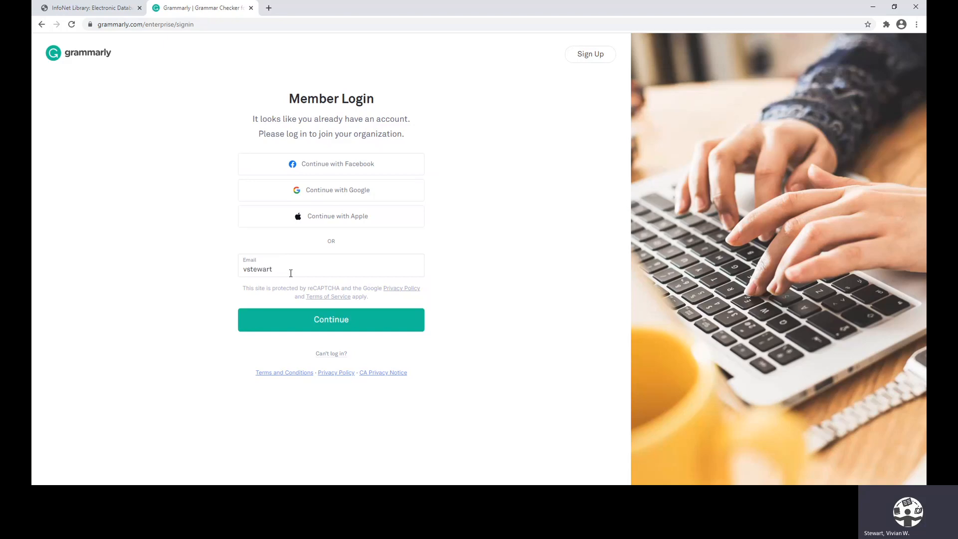
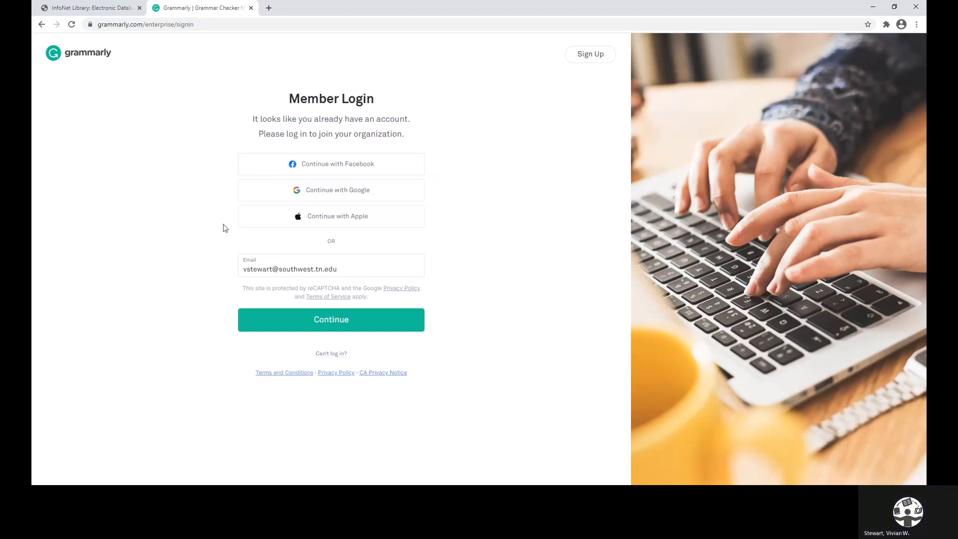
{"action": "left_click", "coordinate": [327, 324]}
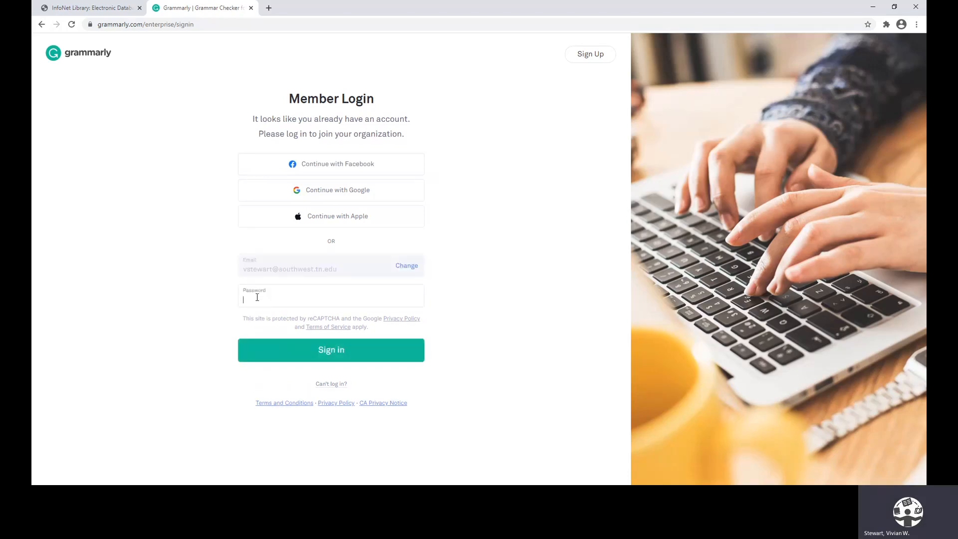
{"action": "type", "text": "••••••••"}
{"action": "left_click", "coordinate": [332, 351]}
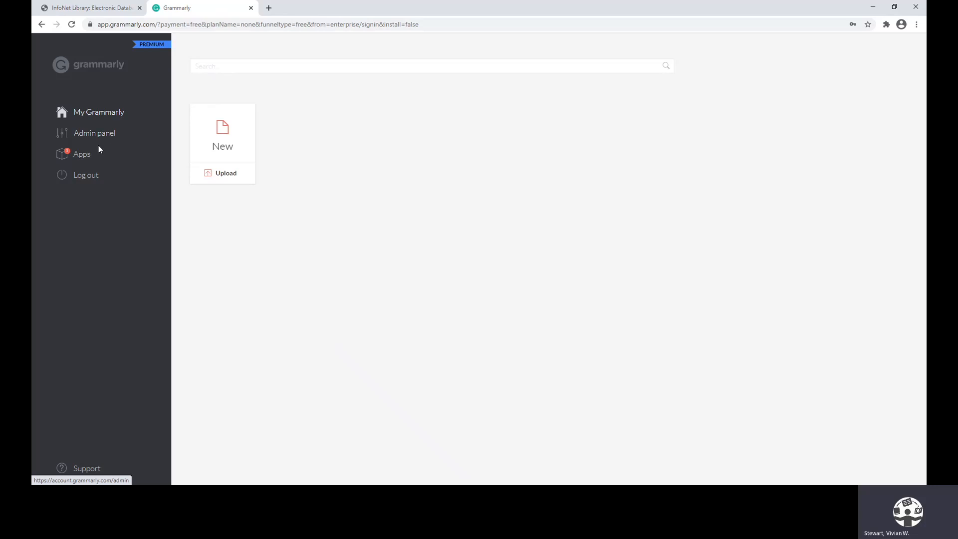
Review the list of available Grammarly apps and return to the My Grammarly home page
{"action": "left_click", "coordinate": [69, 158]}
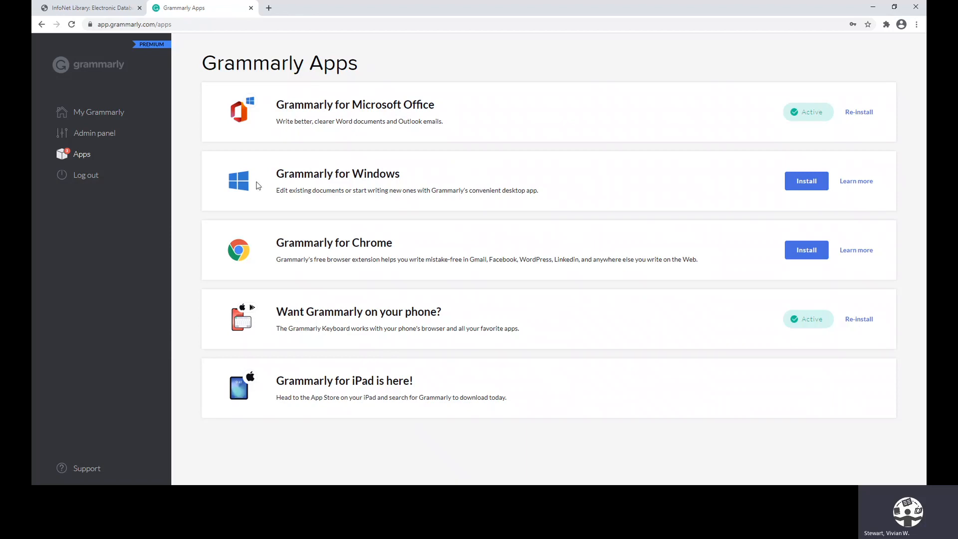
{"action": "left_click", "coordinate": [110, 115]}
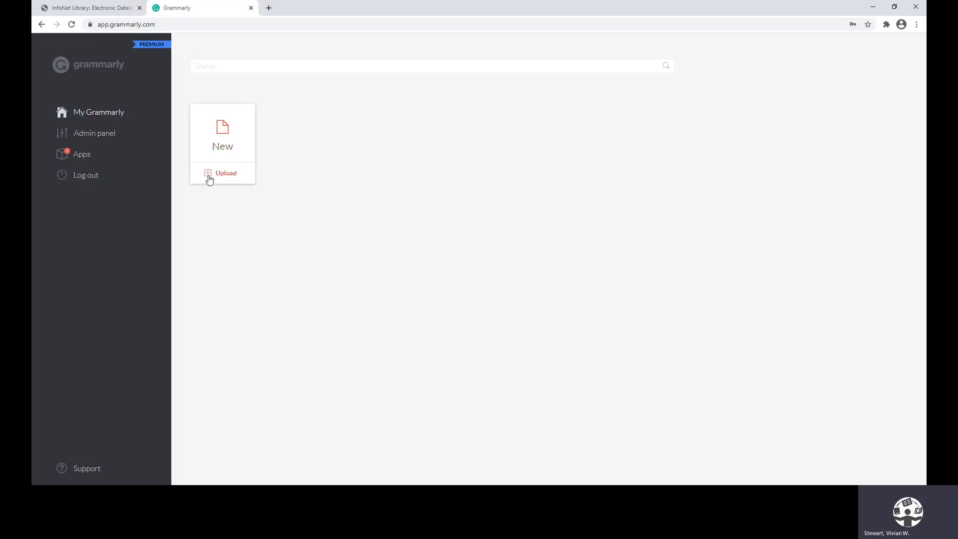
Create a new document, paste the copied essay text into it and check its word count
{"action": "left_click", "coordinate": [222, 138]}
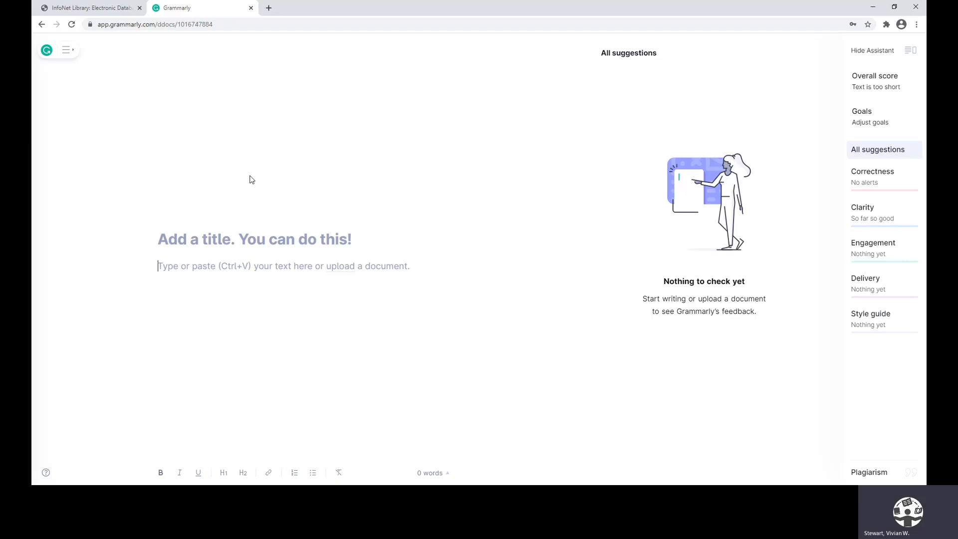
{"action": "key", "text": "ctrl+v"}
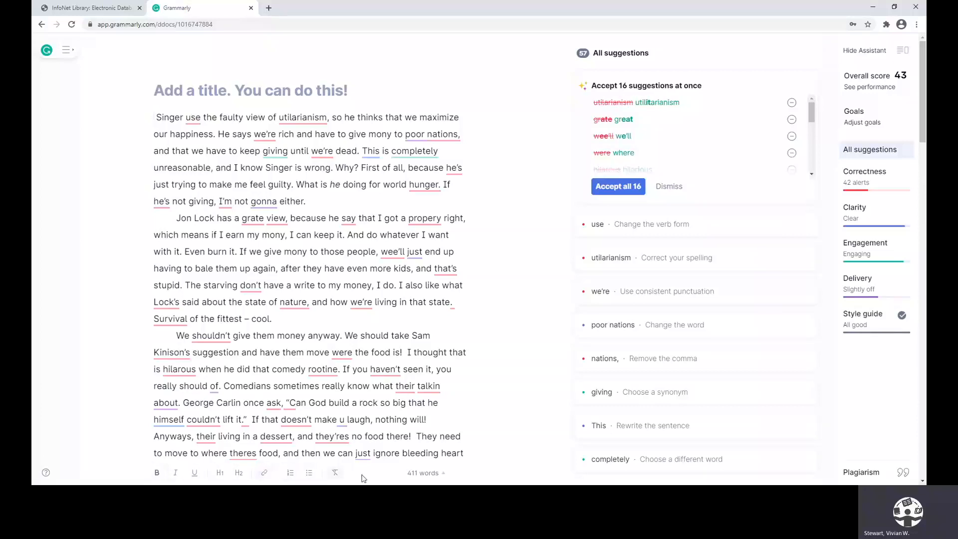
{"action": "left_click", "coordinate": [420, 476]}
Accept all 16 grouped suggestions at once and correct the verb "use" to "uses" in the opening sentence
{"action": "left_click", "coordinate": [610, 189]}
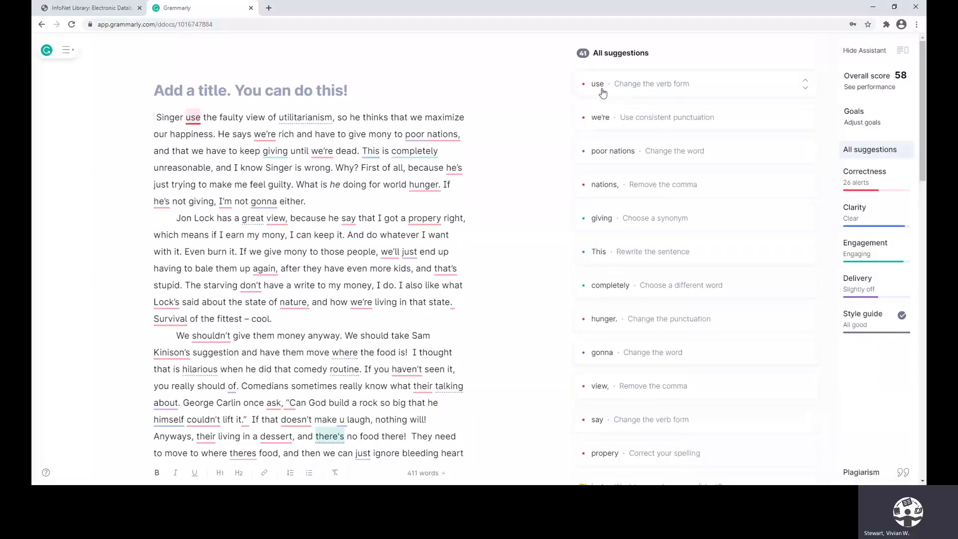
{"action": "left_click", "coordinate": [636, 90]}
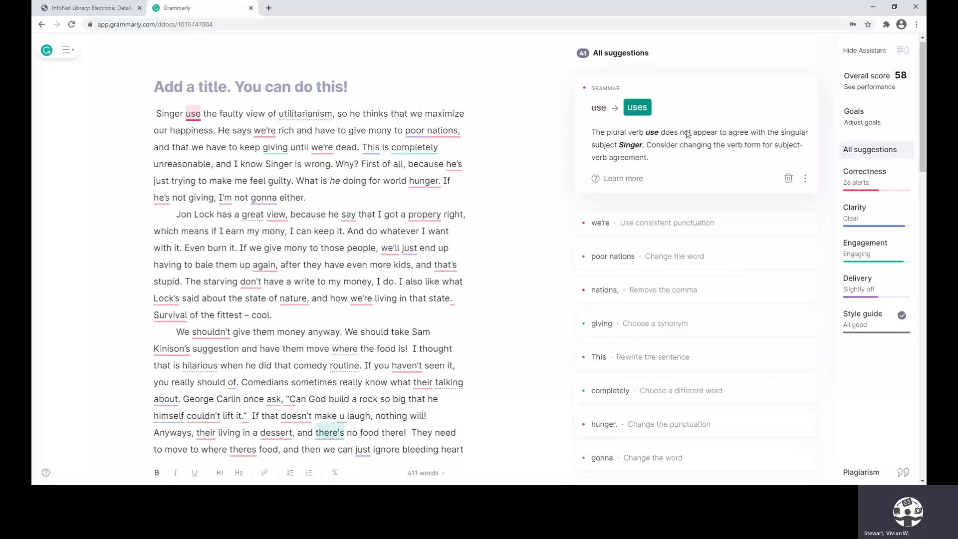
{"action": "left_click", "coordinate": [640, 108]}
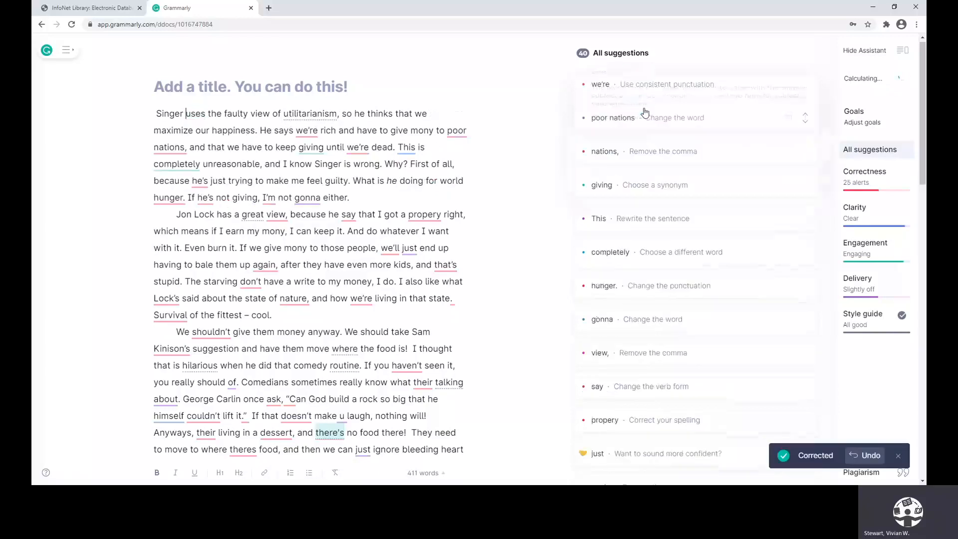
Make the apostrophes and quotation marks consistent throughout the document by updating them all to the curly style
{"action": "left_click", "coordinate": [658, 87]}
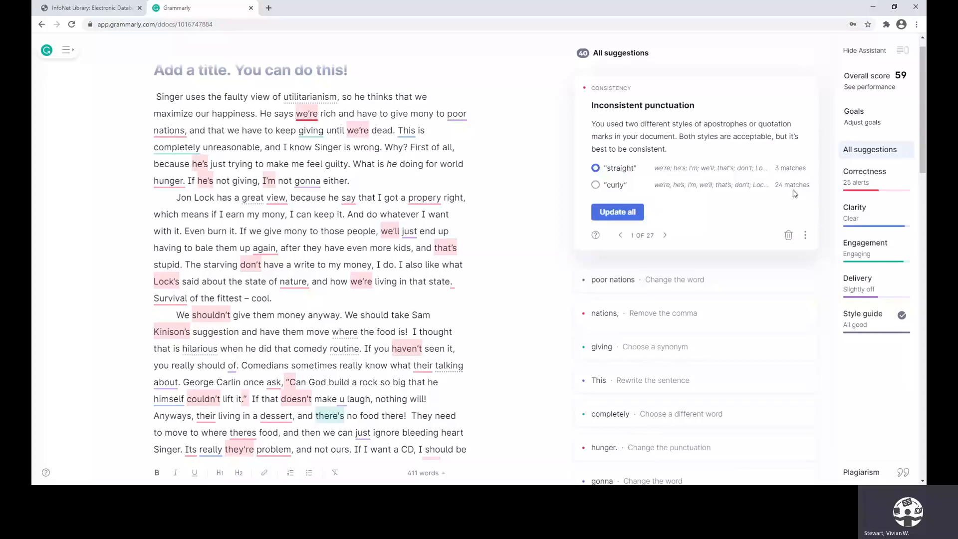
{"action": "left_click", "coordinate": [596, 185]}
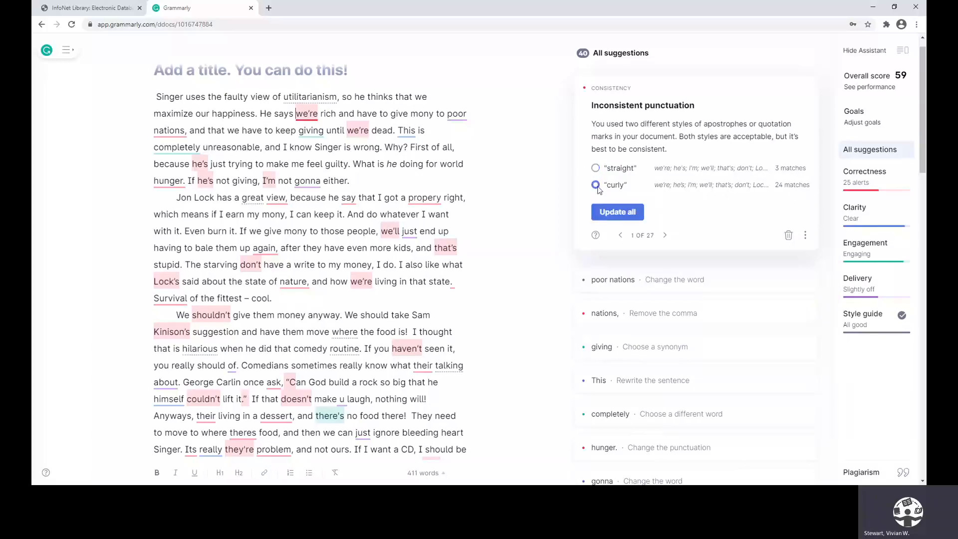
{"action": "left_click", "coordinate": [619, 211]}
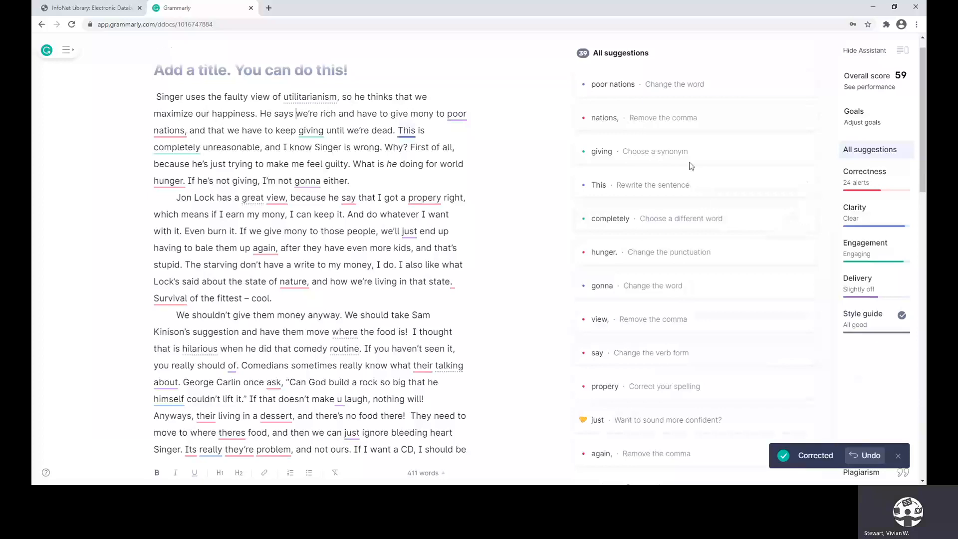
Replace "poor nations" with "developing nations" and remove the unnecessary comma after it
{"action": "left_click", "coordinate": [663, 89]}
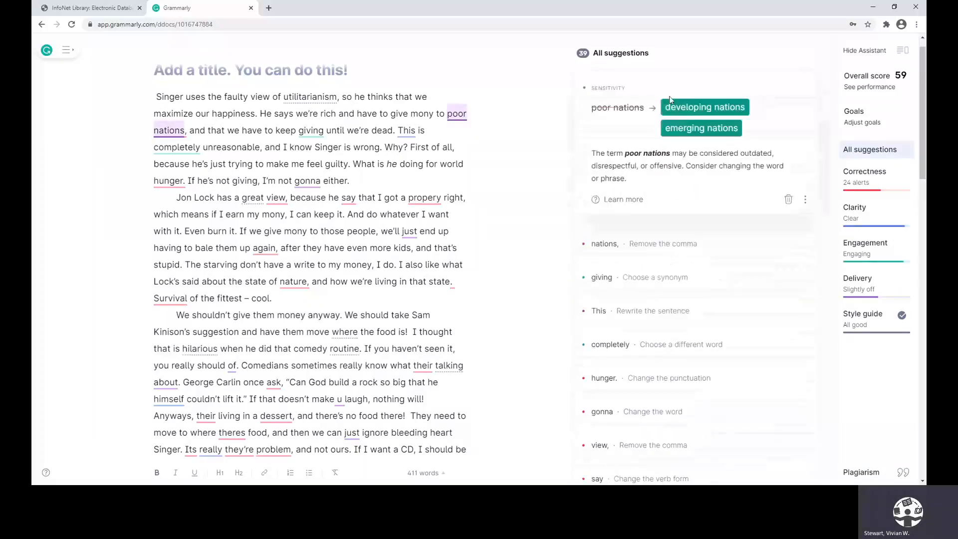
{"action": "left_click", "coordinate": [707, 108]}
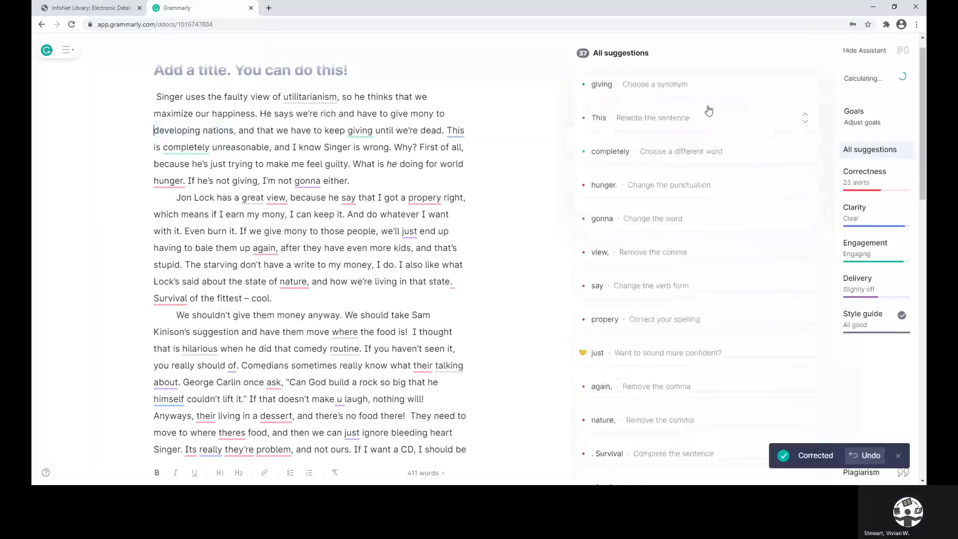
{"action": "left_click", "coordinate": [658, 92]}
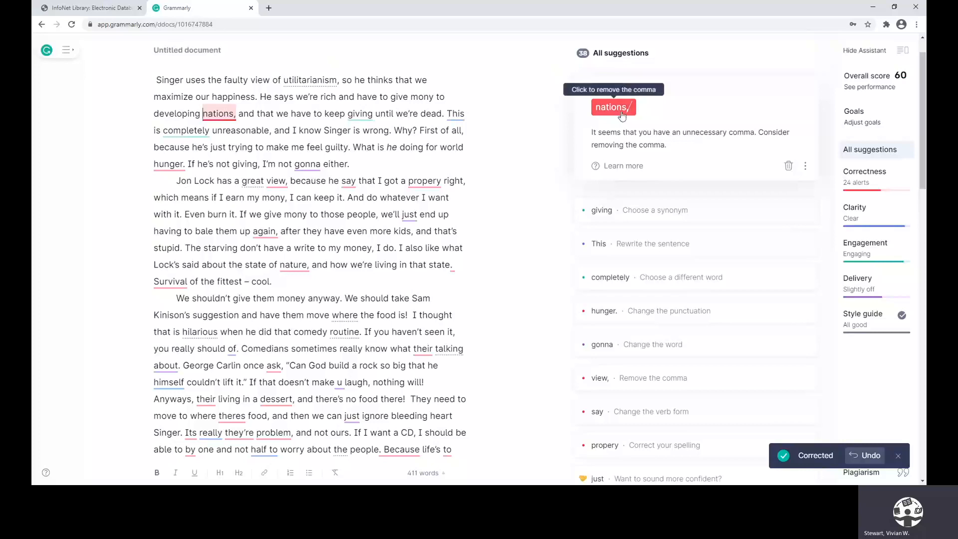
{"action": "left_click", "coordinate": [627, 113]}
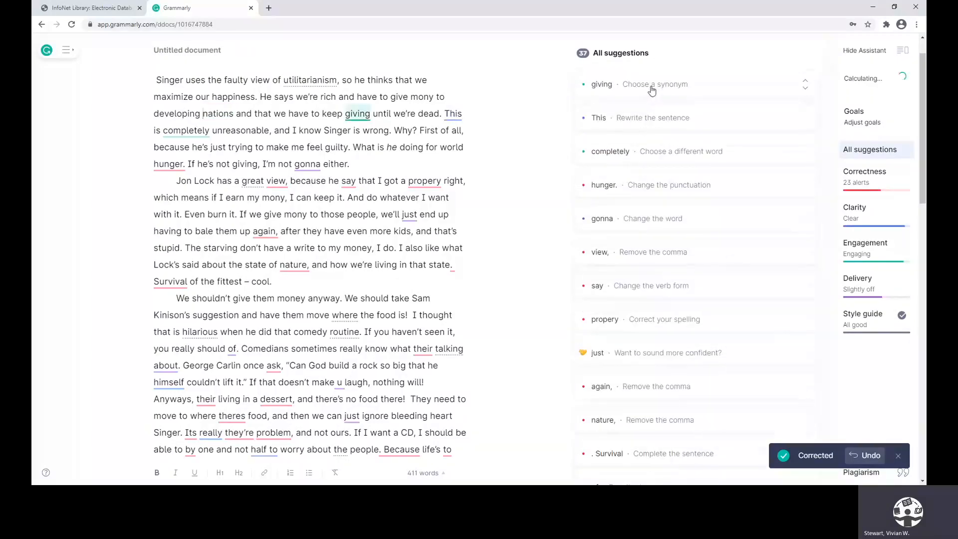
Replace "giving" with the synonym "sharing" in the first paragraph and dismiss the unclear antecedent suggestion for "This"
{"action": "left_click", "coordinate": [651, 88]}
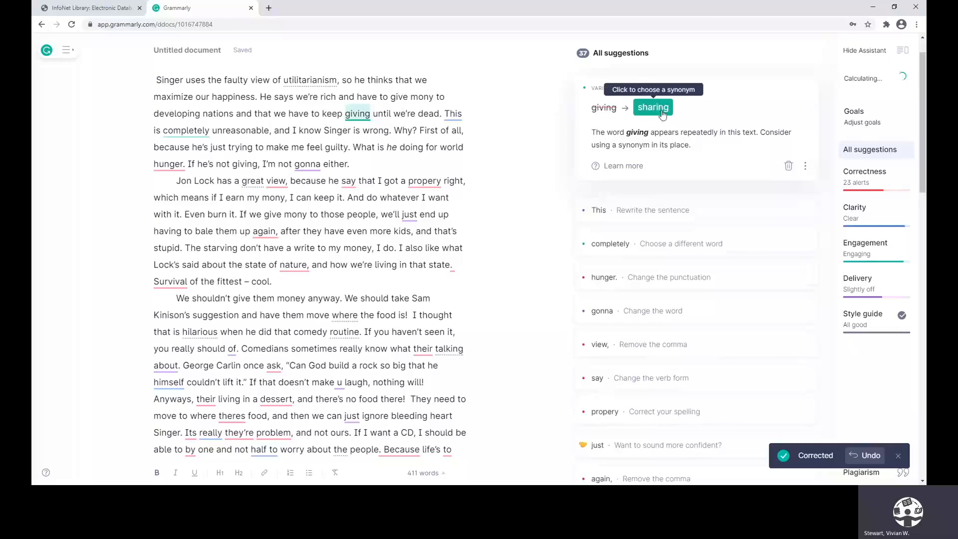
{"action": "left_click", "coordinate": [654, 109]}
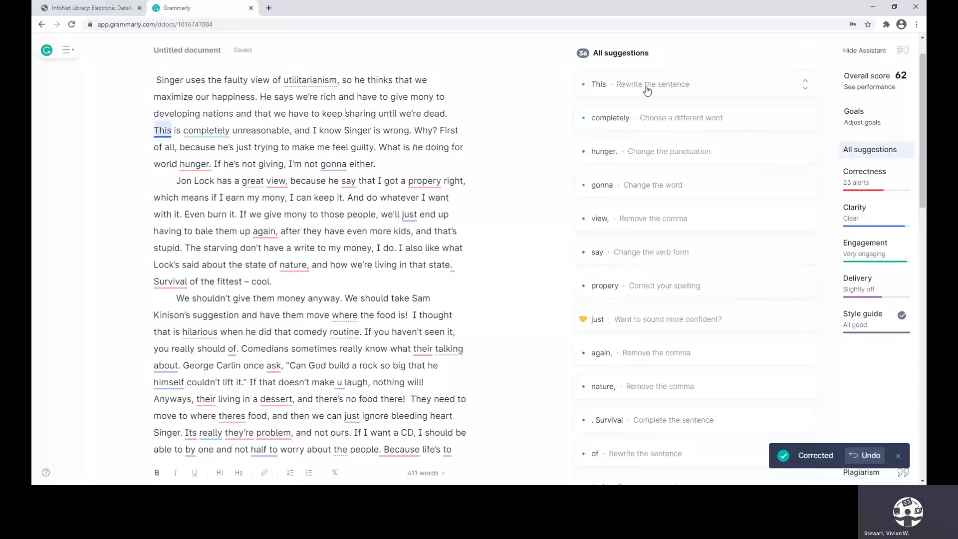
{"action": "left_click", "coordinate": [646, 89]}
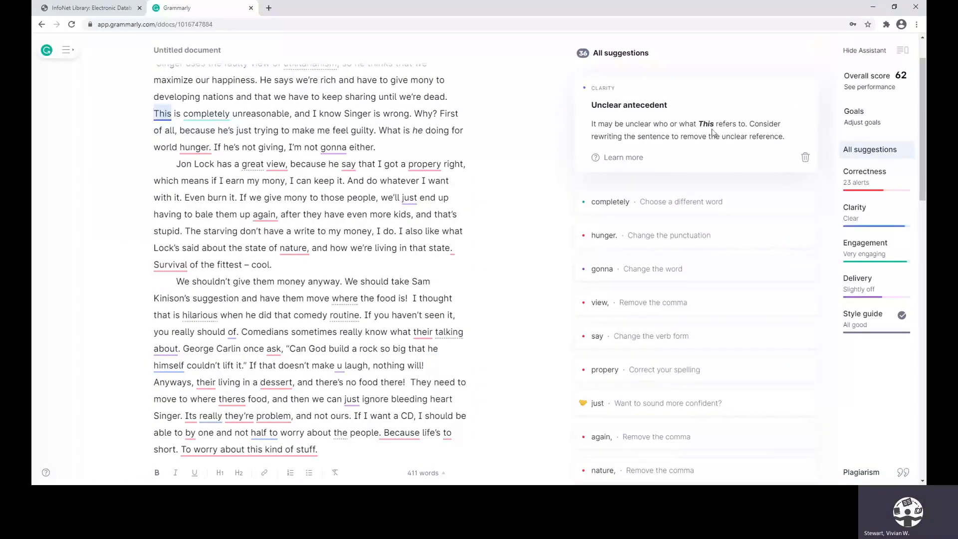
{"action": "left_click", "coordinate": [804, 157]}
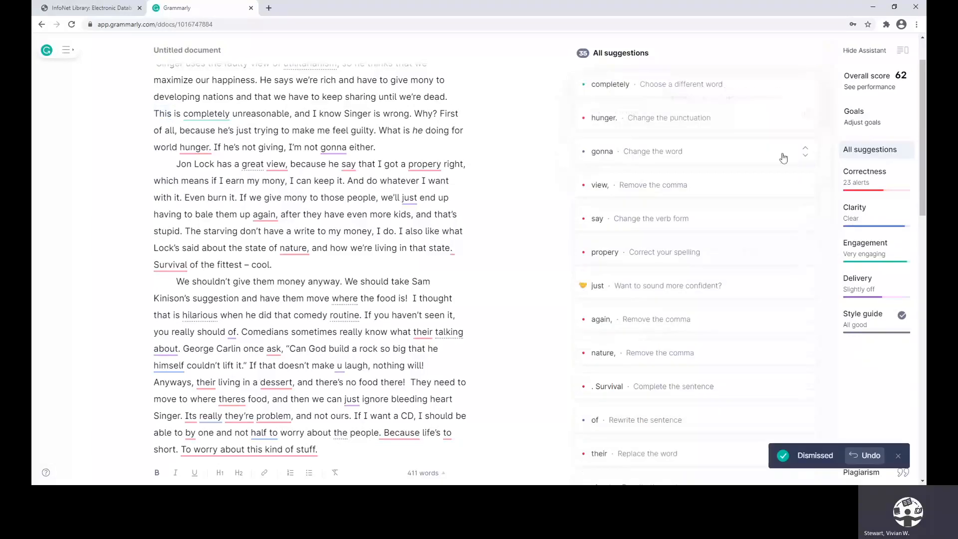
Try the suggested word "entirely" in place of "completely", and change it back to "completely" using the word's synonyms
{"action": "left_click", "coordinate": [669, 88]}
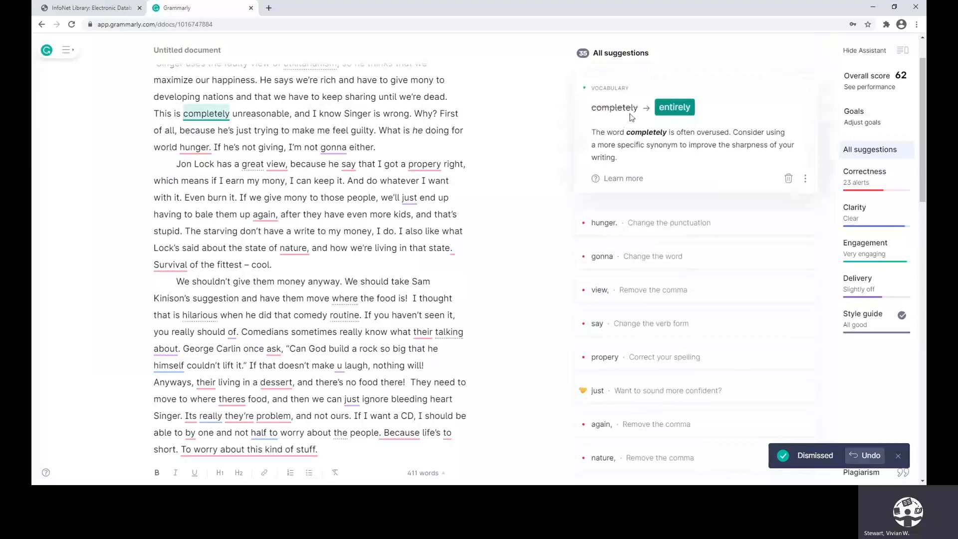
{"action": "left_click", "coordinate": [674, 107]}
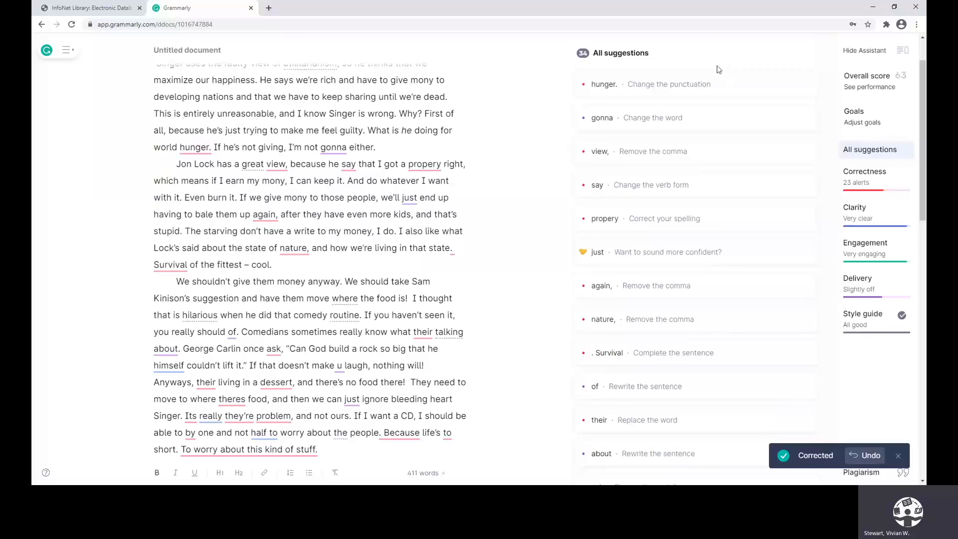
{"action": "double_click", "coordinate": [197, 114]}
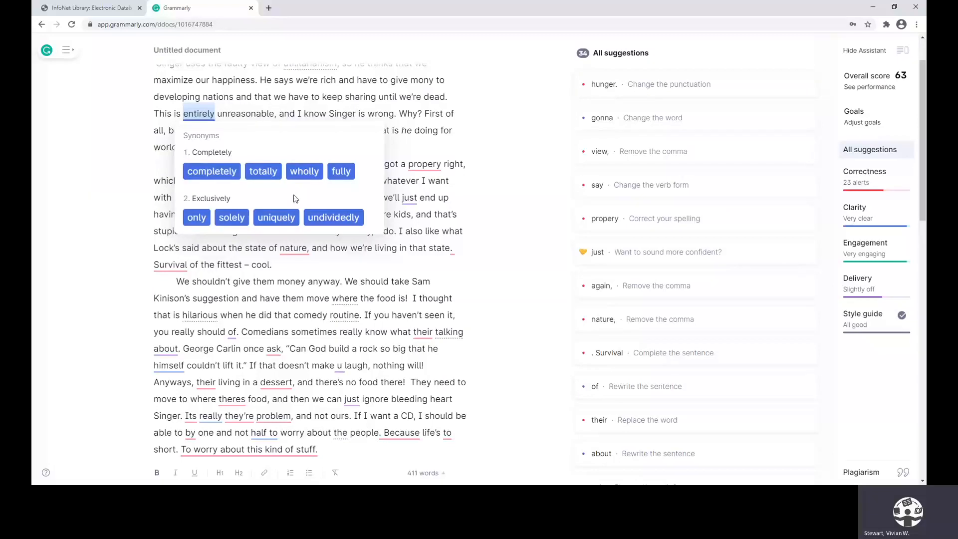
{"action": "left_click", "coordinate": [216, 171]}
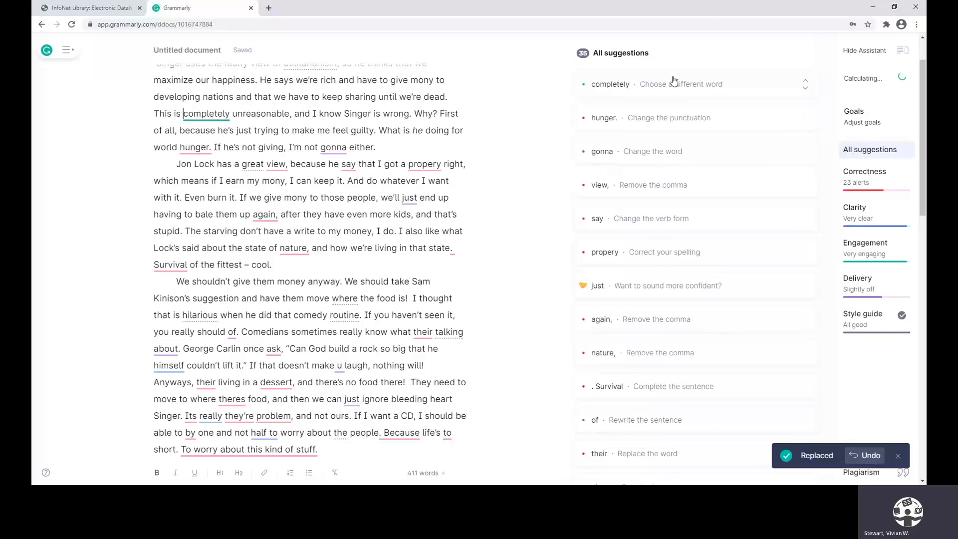
Dismiss the synonym suggestion for "completely" and change the period after "world hunger" to a question mark
{"action": "left_click", "coordinate": [671, 88]}
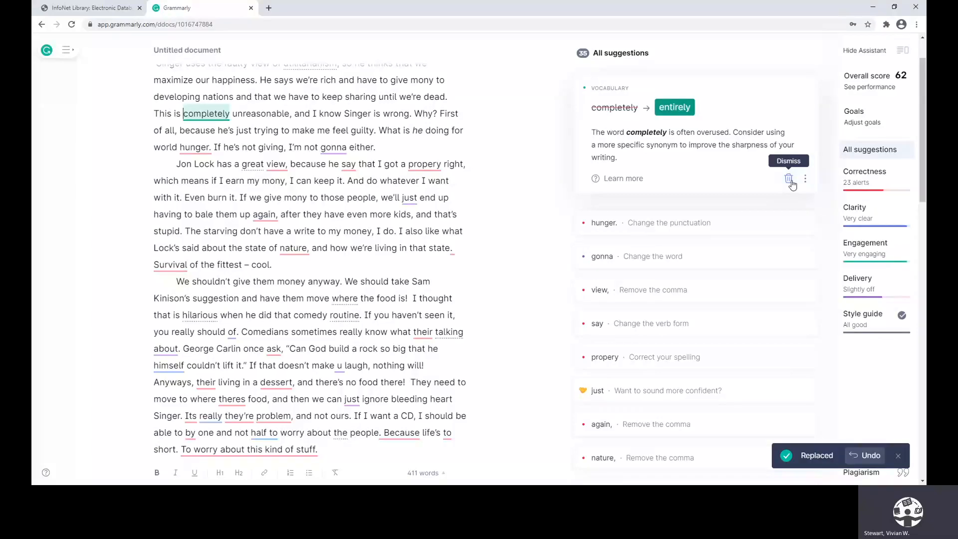
{"action": "left_click", "coordinate": [788, 179]}
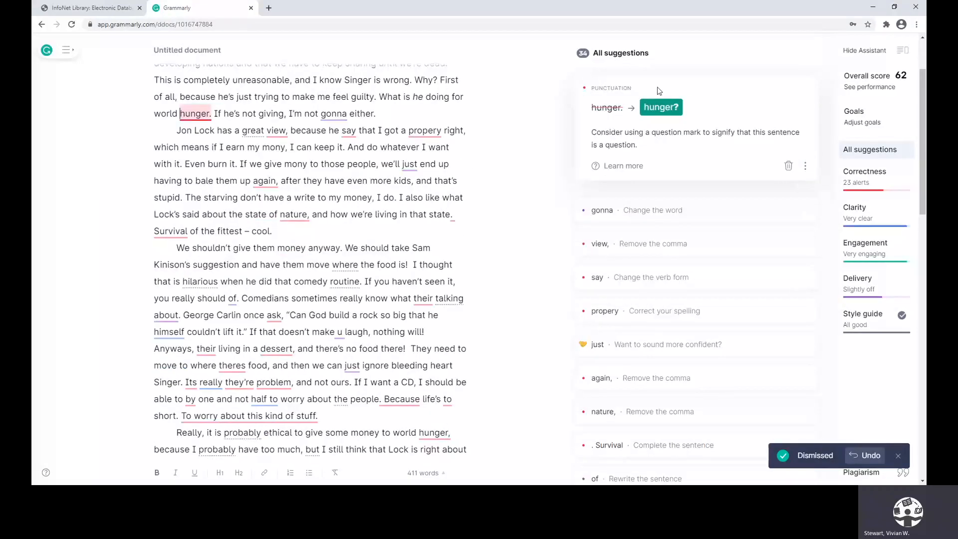
{"action": "left_click", "coordinate": [659, 107]}
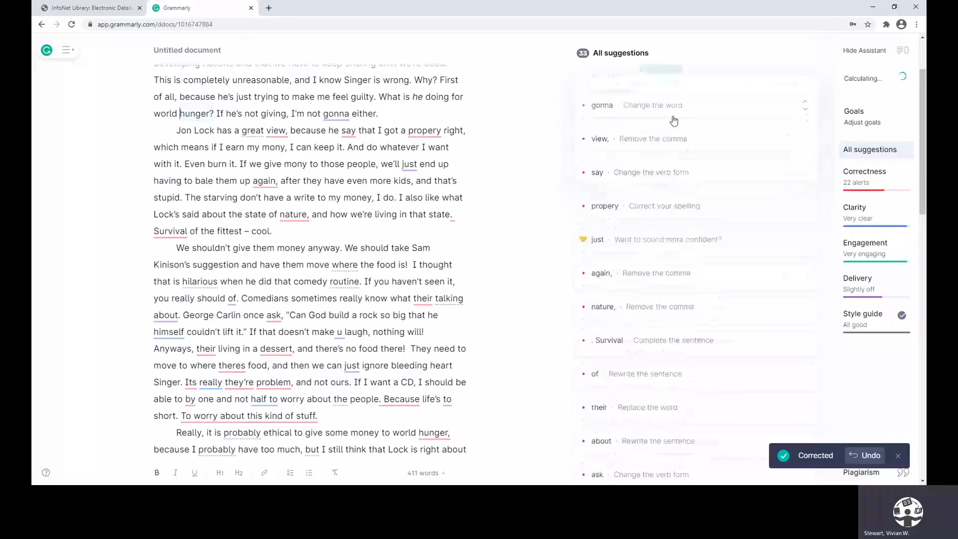
Replace "gonna" with "going to" and remove the unnecessary comma after "view" in the second paragraph
{"action": "left_click", "coordinate": [635, 86]}
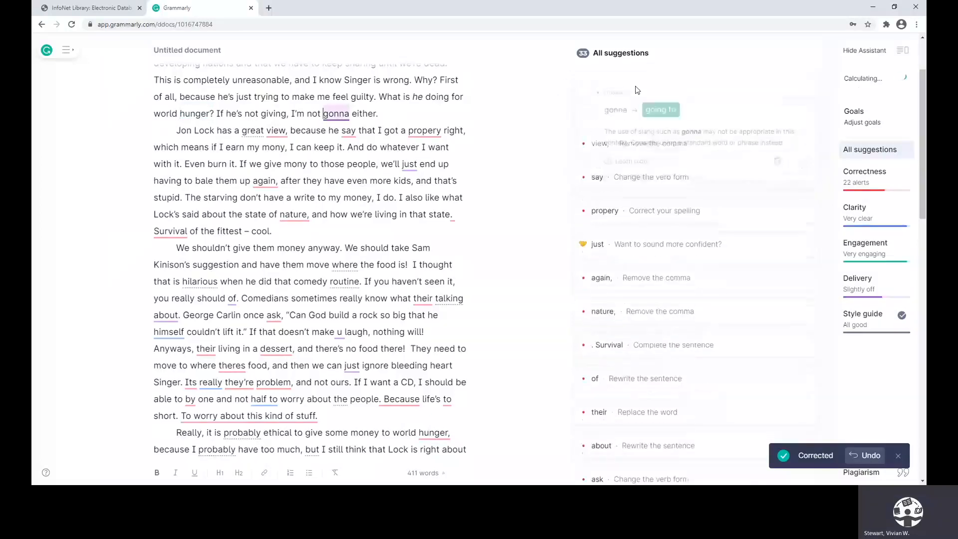
{"action": "left_click", "coordinate": [655, 108]}
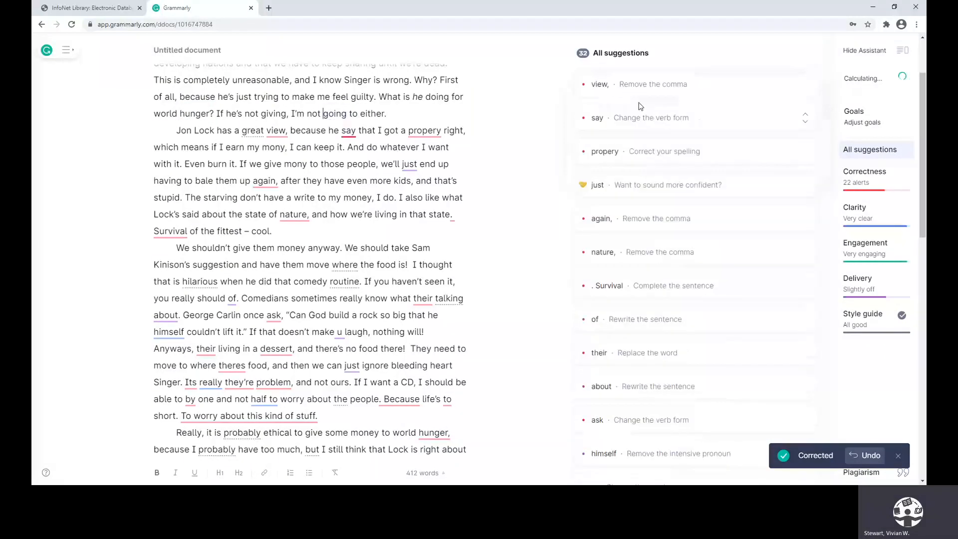
{"action": "left_click", "coordinate": [638, 86]}
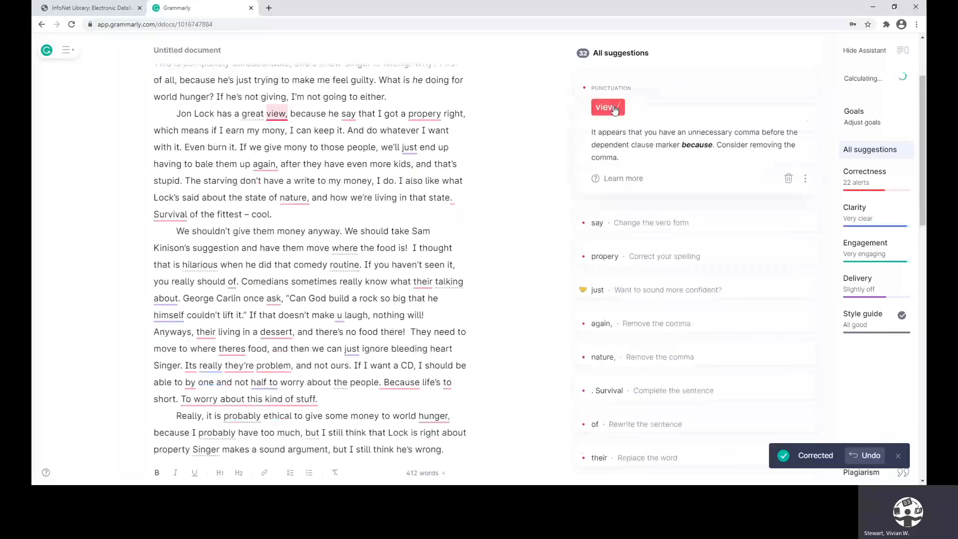
{"action": "left_click", "coordinate": [606, 104]}
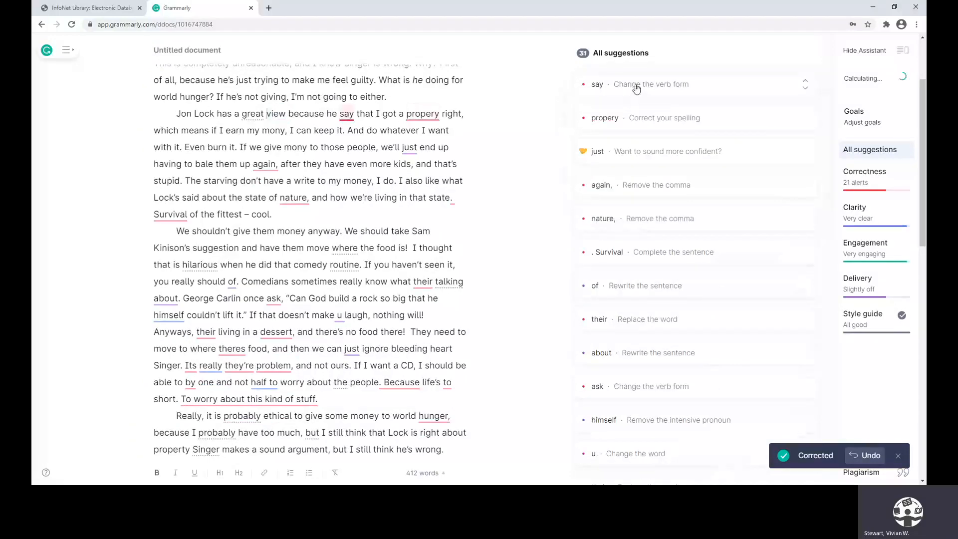
Correct "say" to "says" and the misspelled "propery" to "property" in the second paragraph
{"action": "left_click", "coordinate": [634, 86]}
{"action": "left_click", "coordinate": [638, 109]}
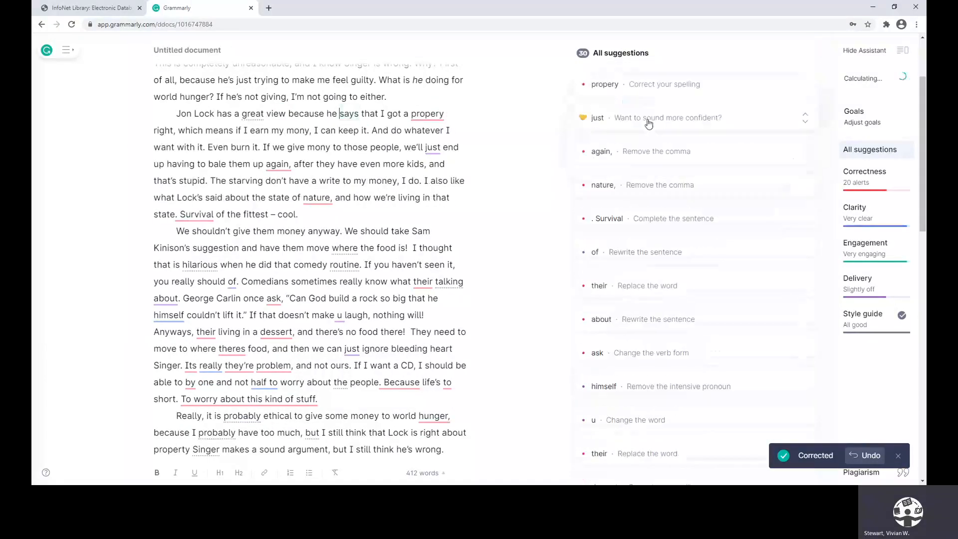
{"action": "left_click", "coordinate": [636, 86]}
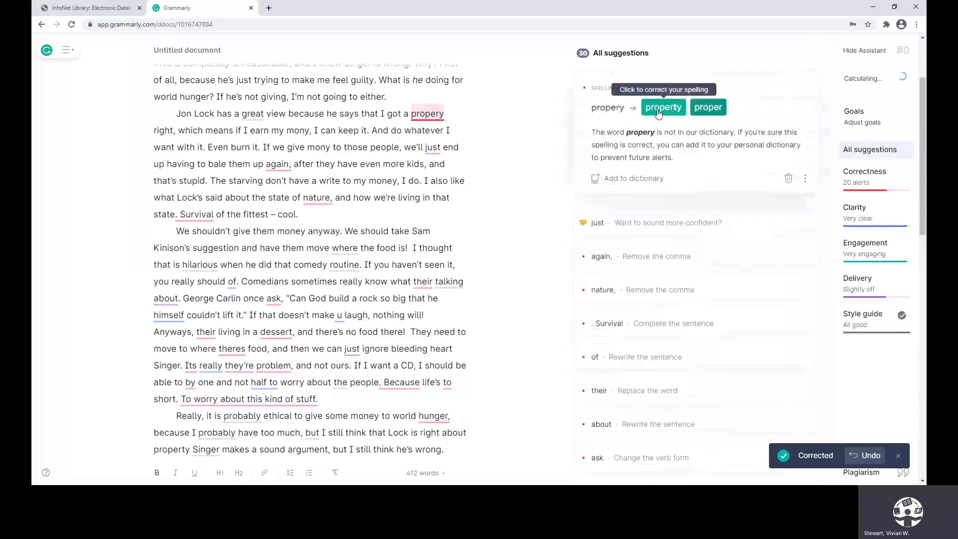
{"action": "left_click", "coordinate": [650, 107]}
Remove the word "just" before "end up" and the unnecessary comma after "nature" in the second paragraph
{"action": "left_click", "coordinate": [649, 93]}
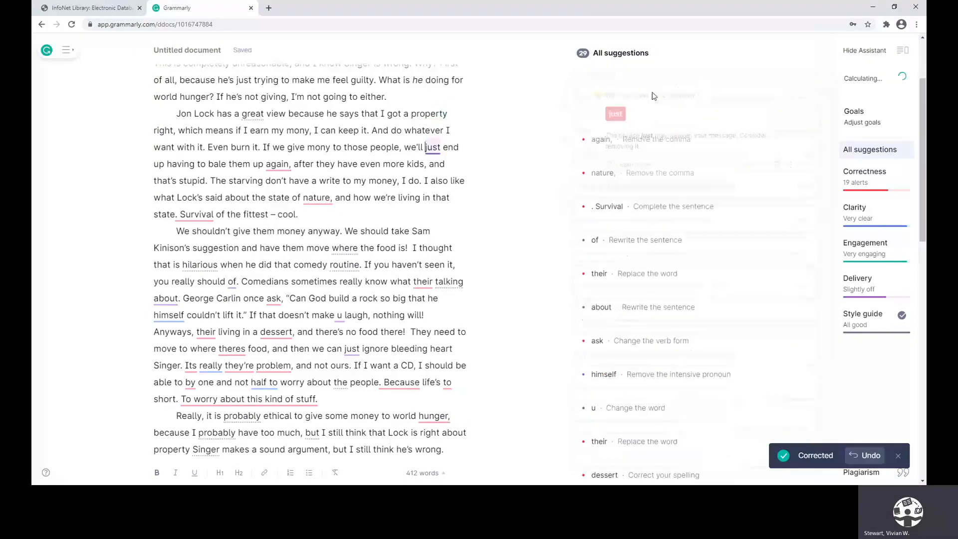
{"action": "left_click", "coordinate": [646, 108]}
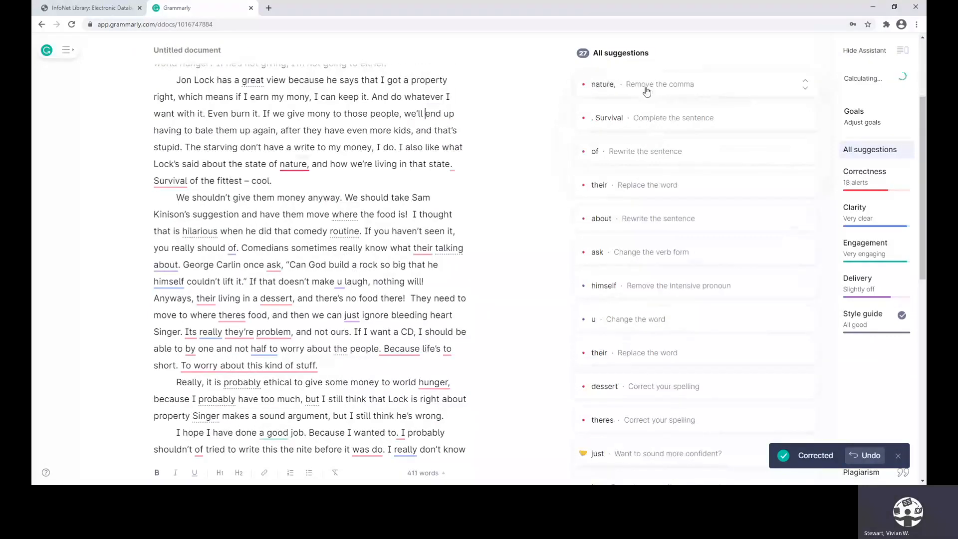
{"action": "left_click", "coordinate": [643, 89]}
{"action": "left_click", "coordinate": [618, 107]}
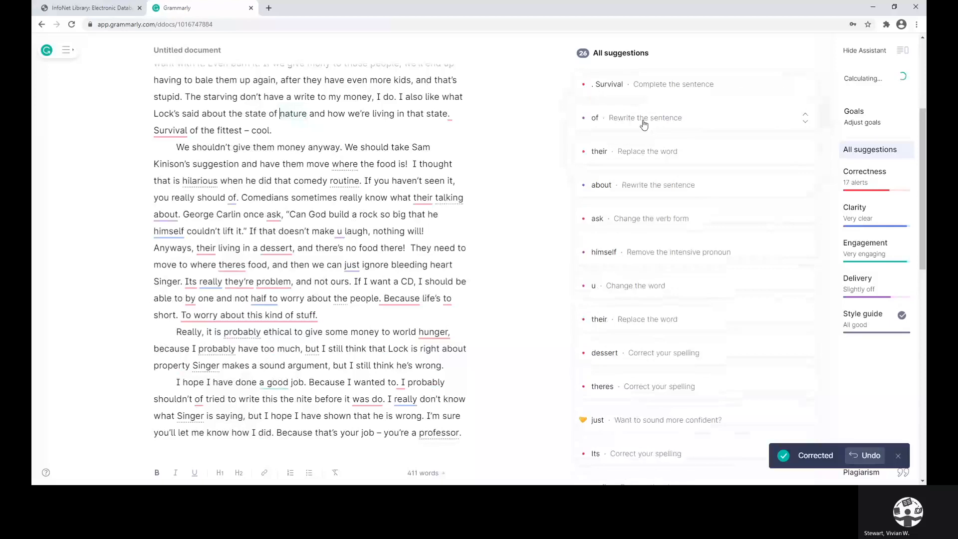
Replace ". Survival" with "—survival" to fix the sentence fragment, and dismiss the preposition suggestion for "of"
{"action": "left_click", "coordinate": [631, 87]}
{"action": "left_click", "coordinate": [665, 109]}
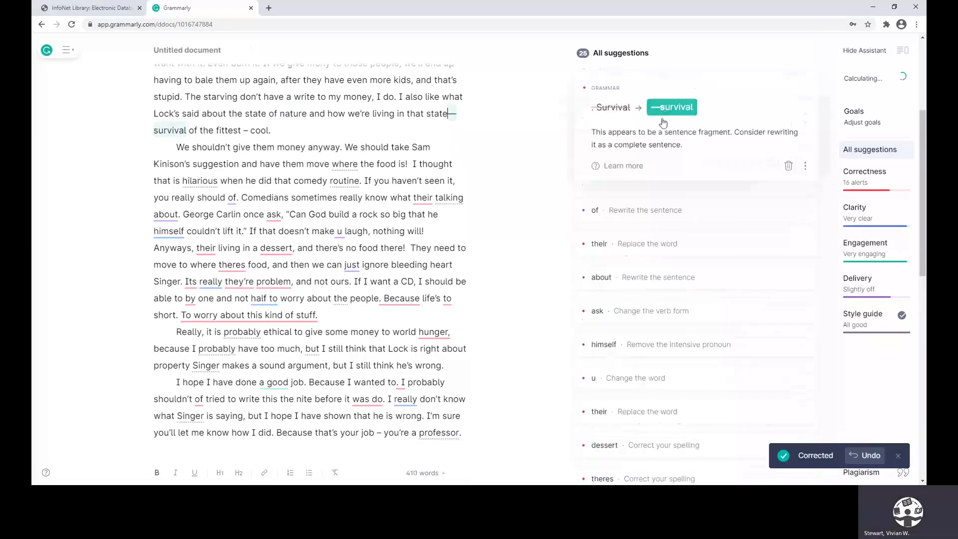
{"action": "left_click", "coordinate": [638, 97]}
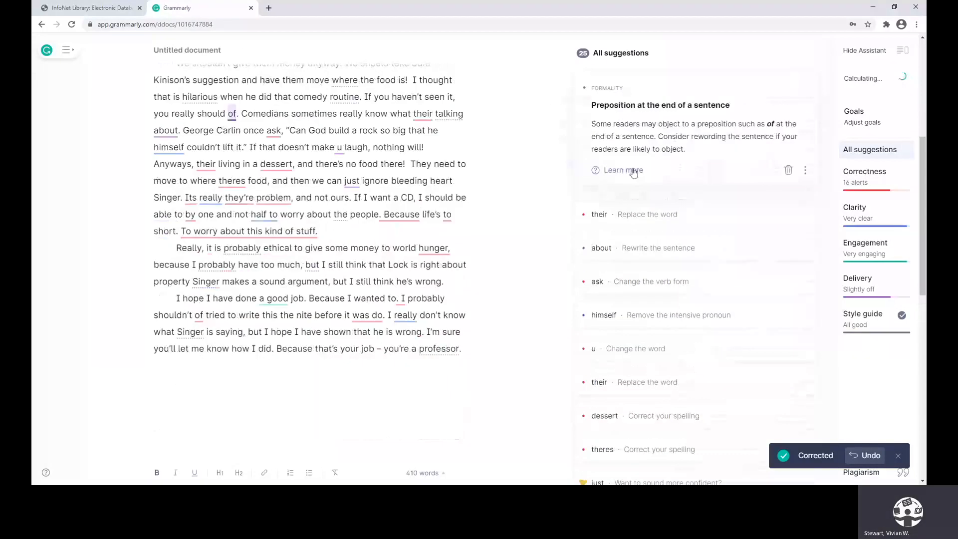
{"action": "left_click", "coordinate": [788, 170]}
In the third paragraph, correct "their" to "they're" and "ask" to "asks", dismissing the preposition suggestion for "about"
{"action": "left_click", "coordinate": [623, 91]}
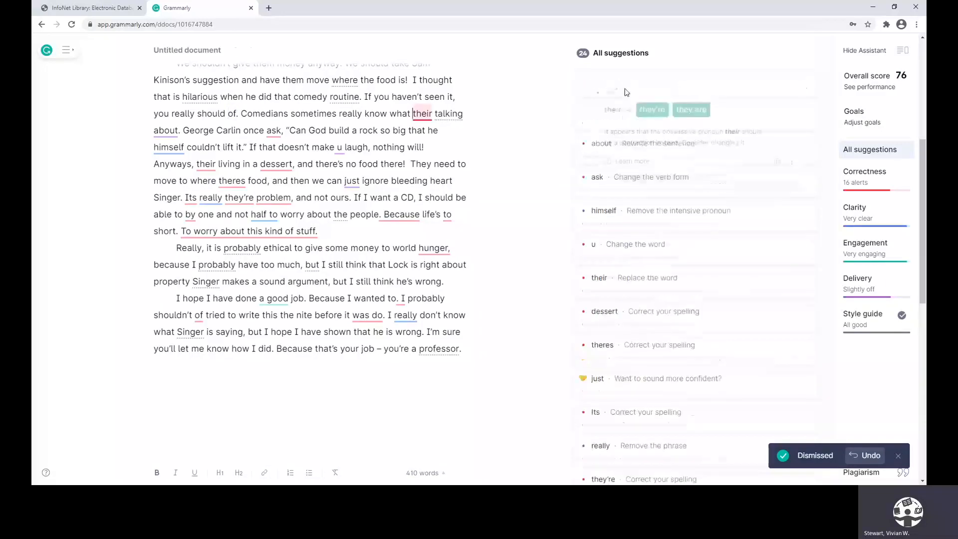
{"action": "left_click", "coordinate": [649, 108]}
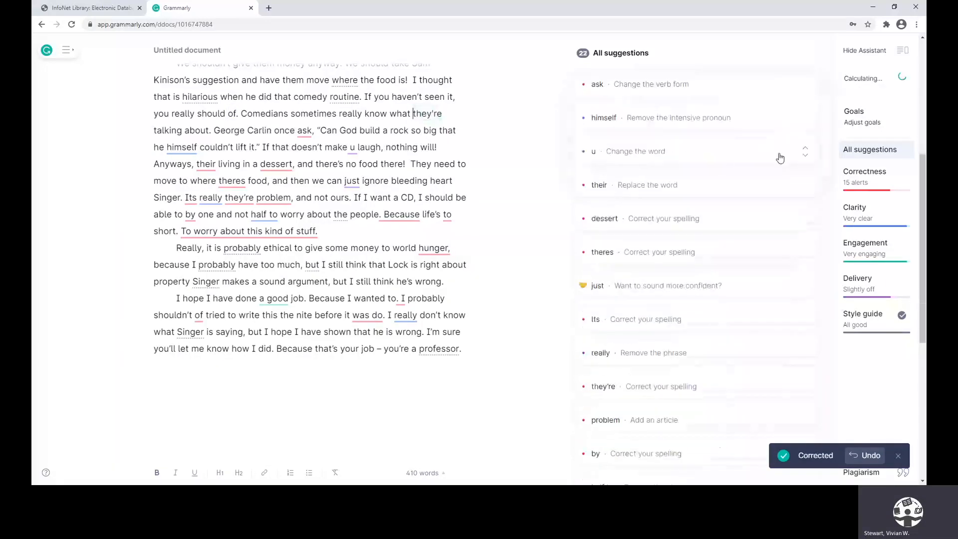
{"action": "left_click", "coordinate": [651, 86]}
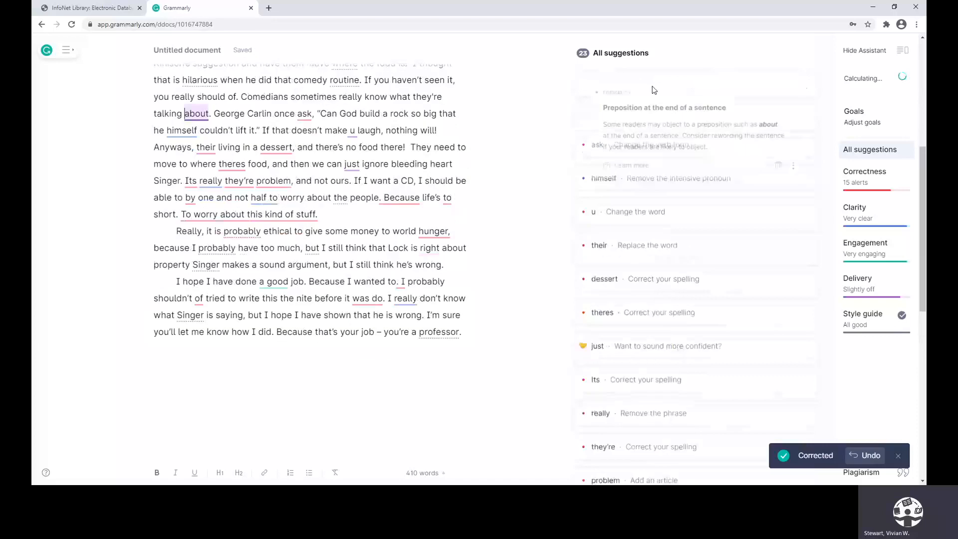
{"action": "left_click", "coordinate": [786, 172]}
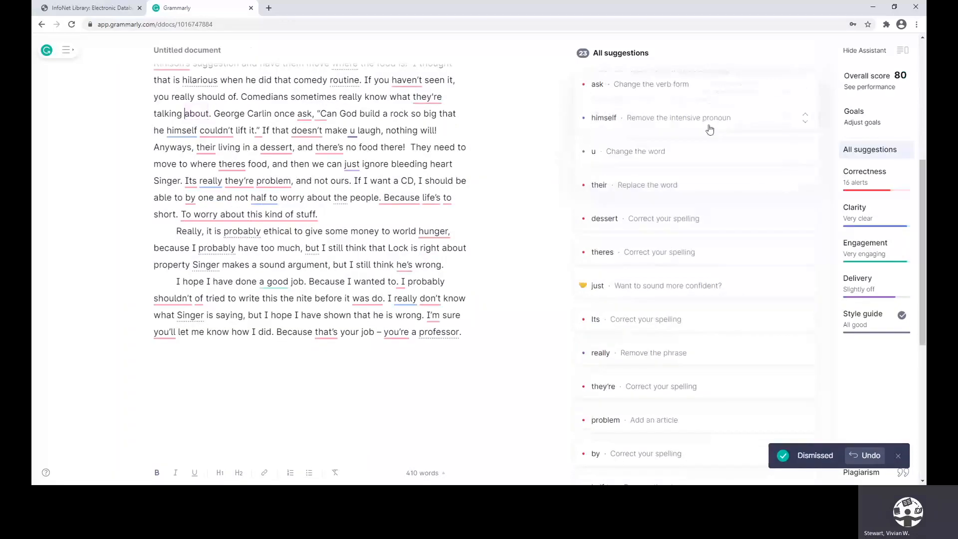
{"action": "left_click", "coordinate": [646, 90]}
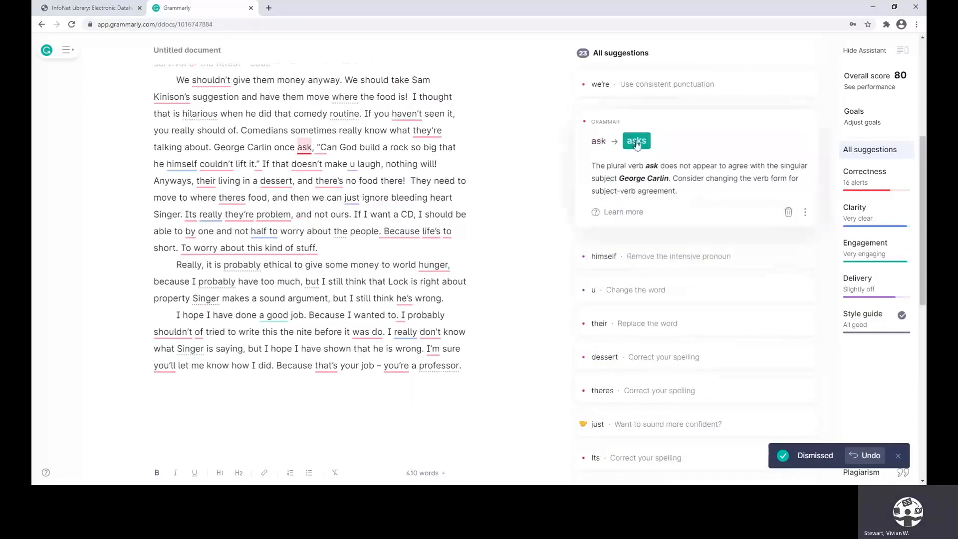
{"action": "left_click", "coordinate": [637, 141]}
Update all inconsistent apostrophes and quotation marks to the curly style and remove the redundant "himself" from the quote
{"action": "left_click", "coordinate": [643, 98]}
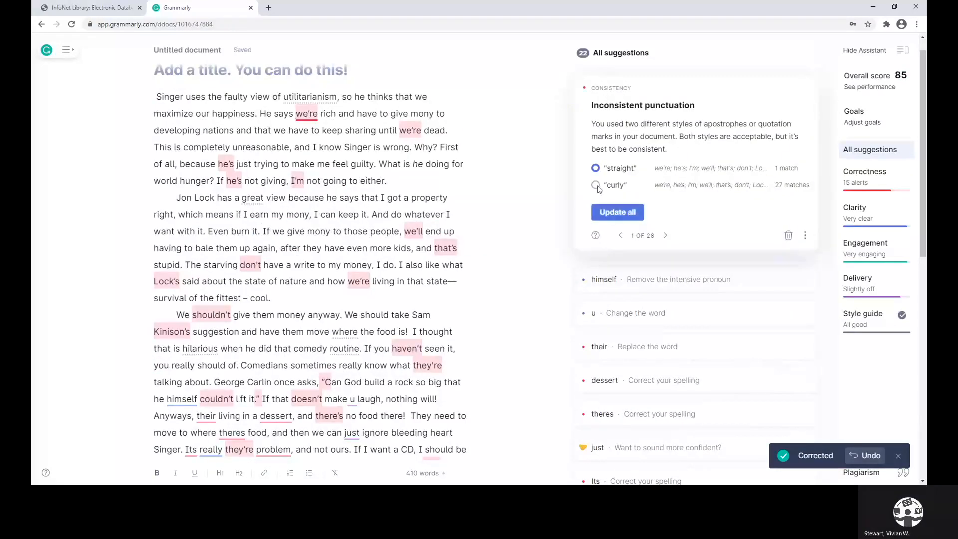
{"action": "left_click", "coordinate": [622, 214]}
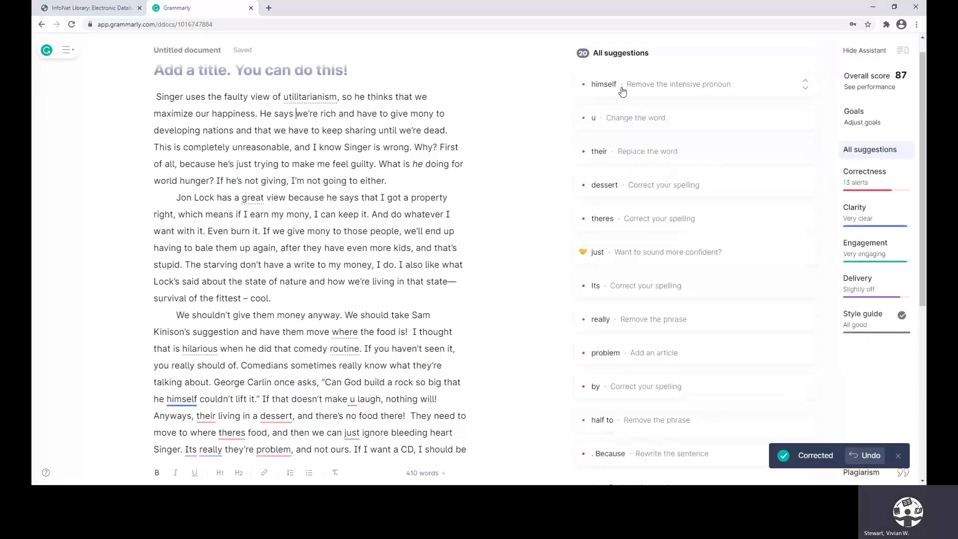
{"action": "left_click", "coordinate": [622, 90]}
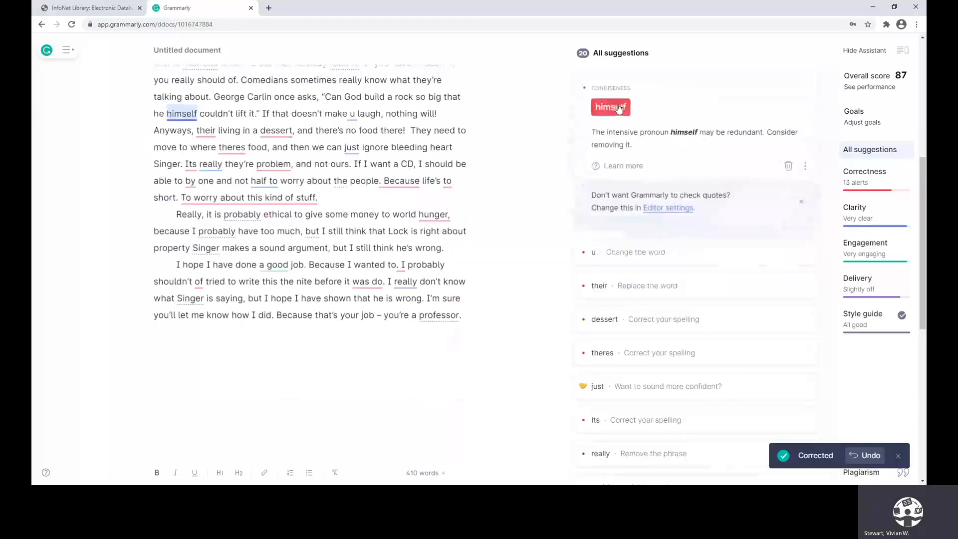
{"action": "left_click", "coordinate": [613, 105]}
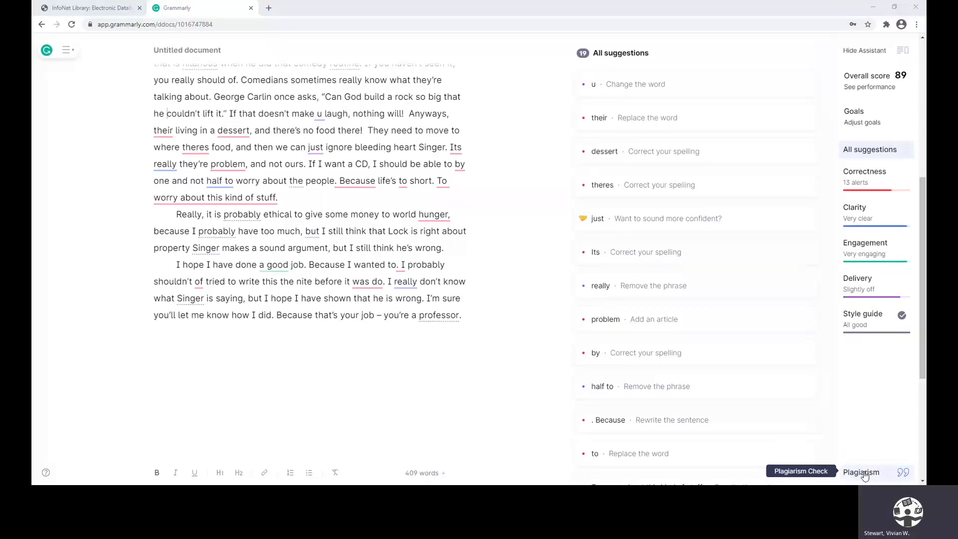
Run the plagiarism check on the essay and copy the reference for the matching source
{"action": "left_click", "coordinate": [865, 477]}
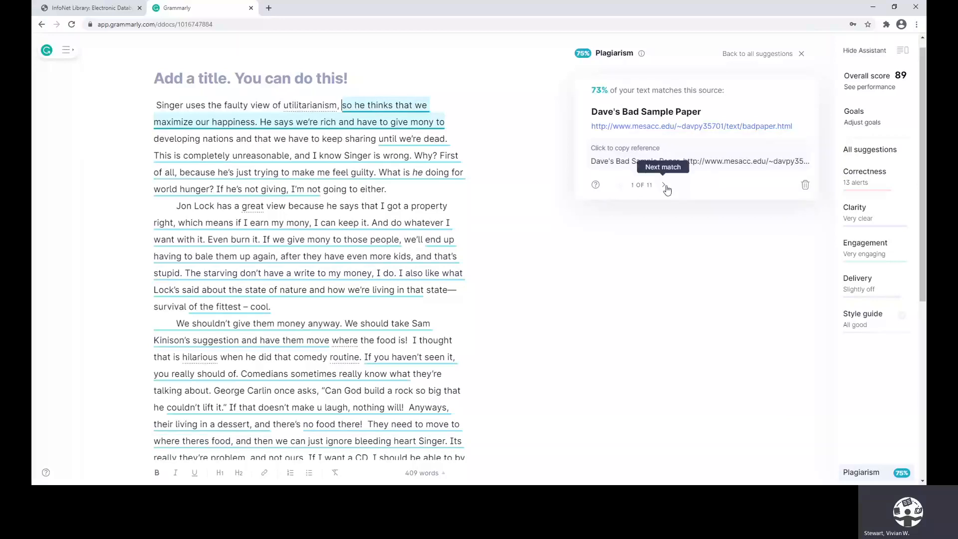
{"action": "left_click", "coordinate": [616, 152]}
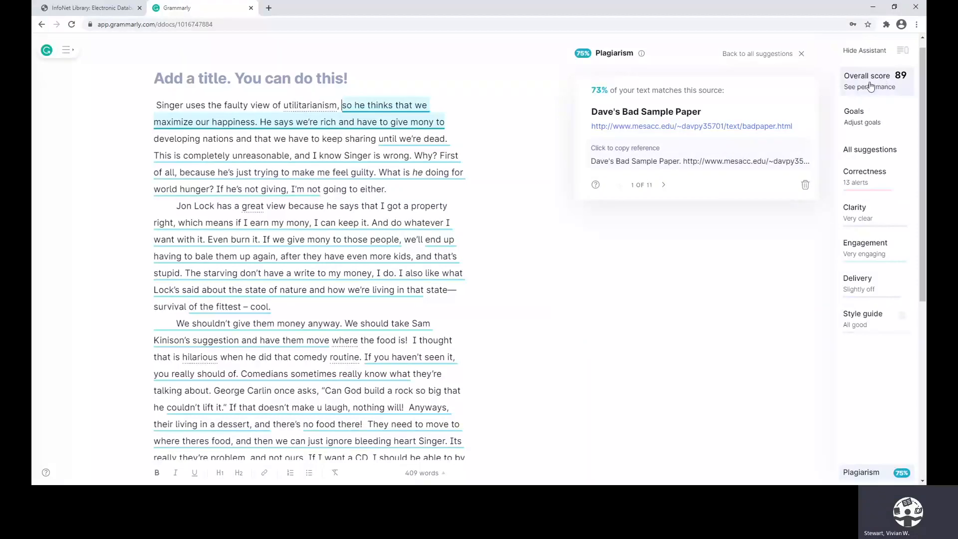
Delete the "Singer uses the faulty" document from the My Grammarly page and log out of the account
{"action": "left_click", "coordinate": [64, 52]}
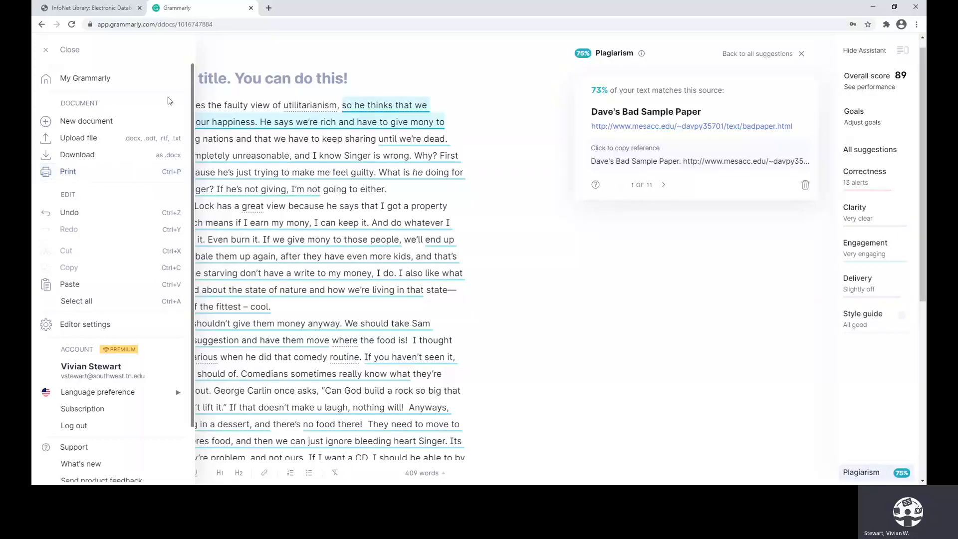
{"action": "left_click", "coordinate": [75, 79]}
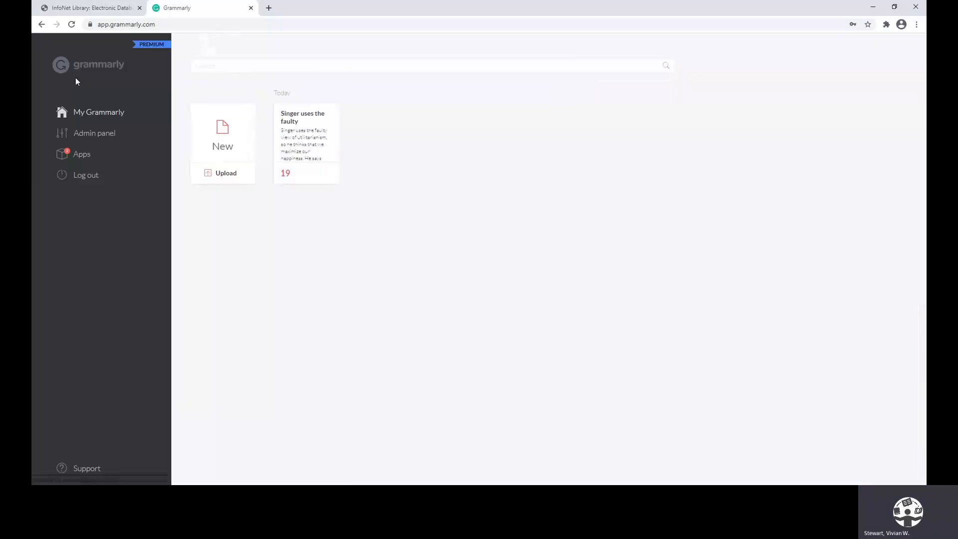
{"action": "mouse_move", "coordinate": [320, 171]}
{"action": "mouse_move", "coordinate": [286, 178]}
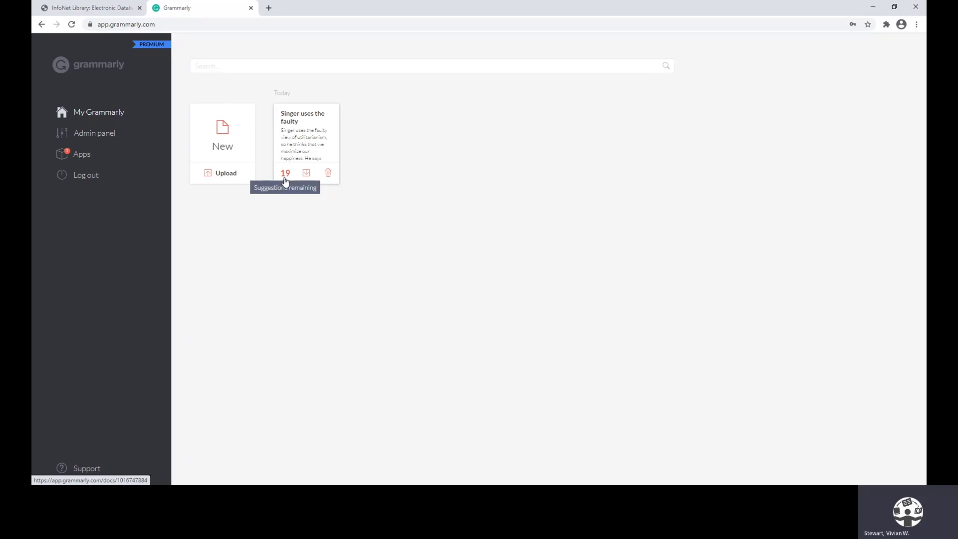
{"action": "left_click", "coordinate": [327, 173]}
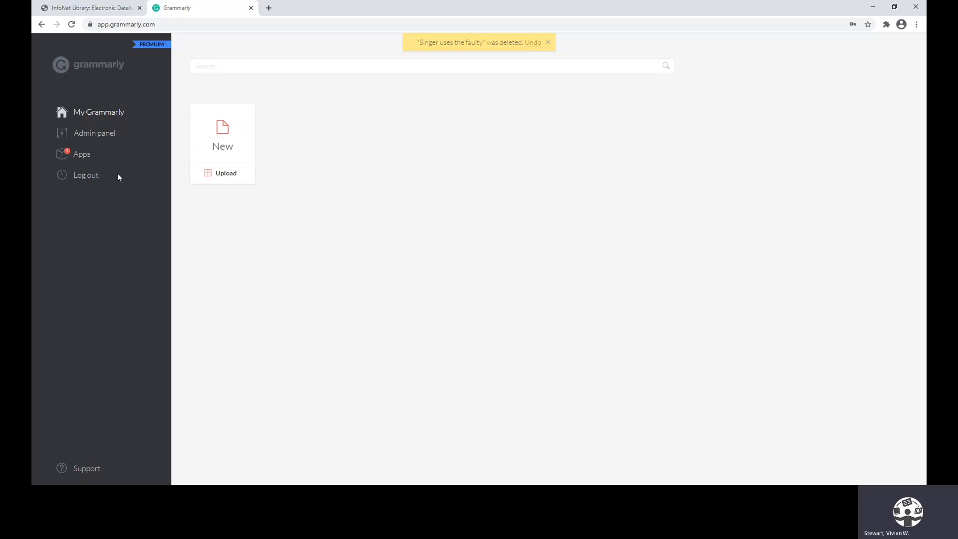
{"action": "left_click", "coordinate": [87, 177]}
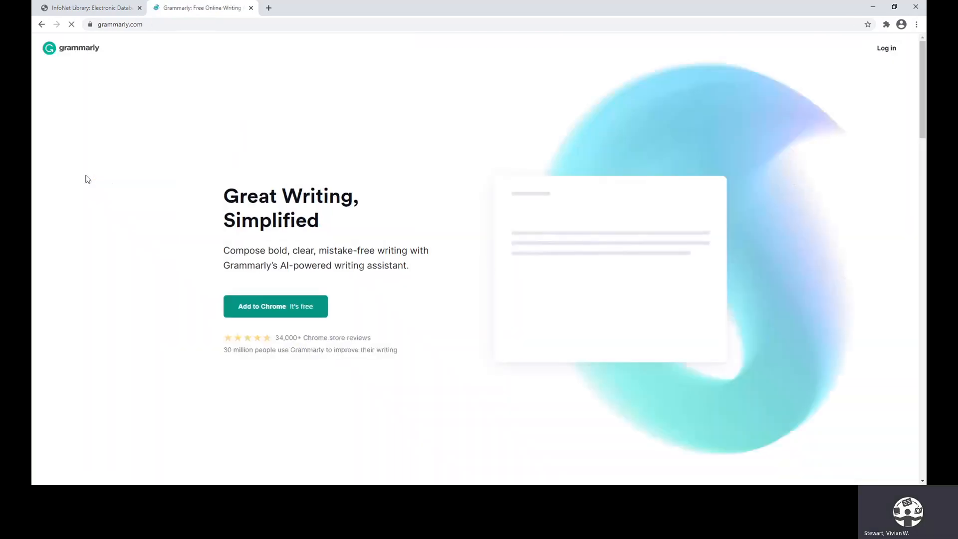